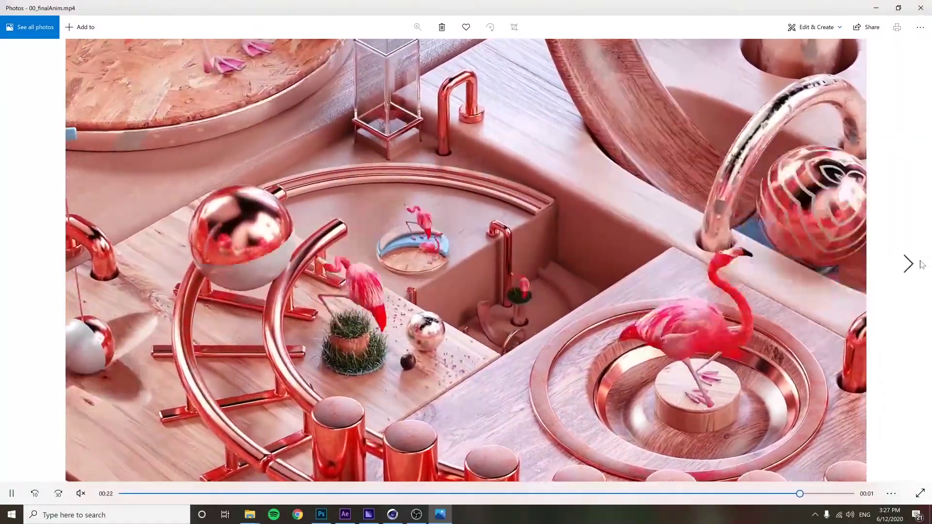
- Advance from 00_finalAnim.mp4 to the Fibonacci spiral diagram, 01_Fibonacci.png
{"action": "key", "text": "Right"}
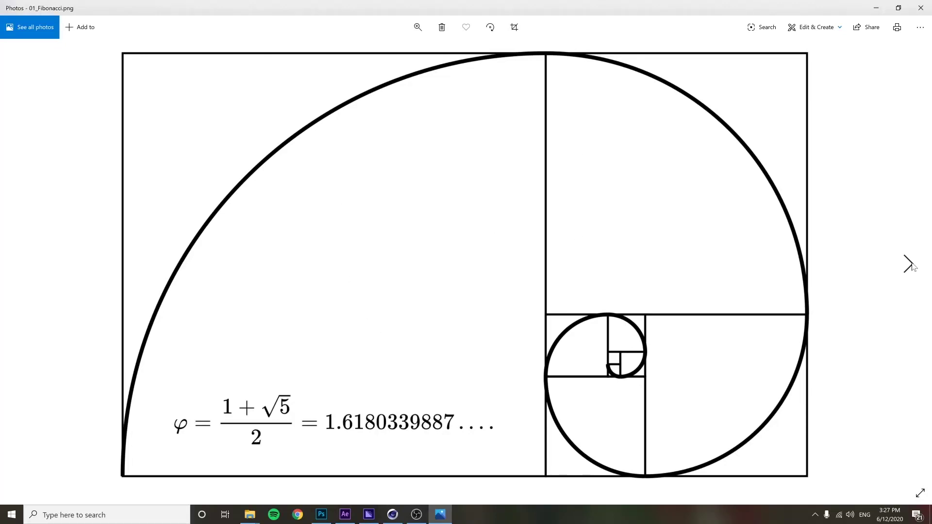
- Page between 02_goldenRatio.png and the Fibonacci diagram, then on to 03_spiral.gif
{"action": "left_click", "coordinate": [912, 264]}
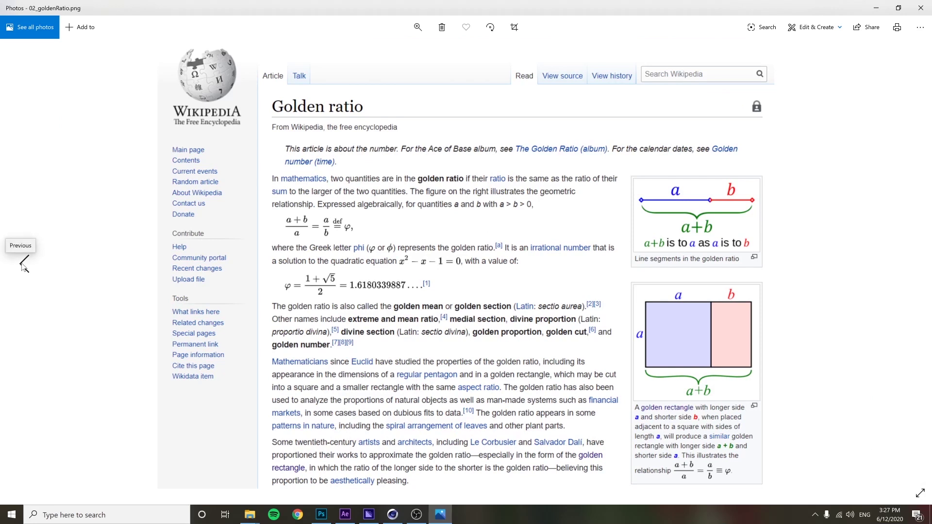
{"action": "left_click", "coordinate": [23, 266]}
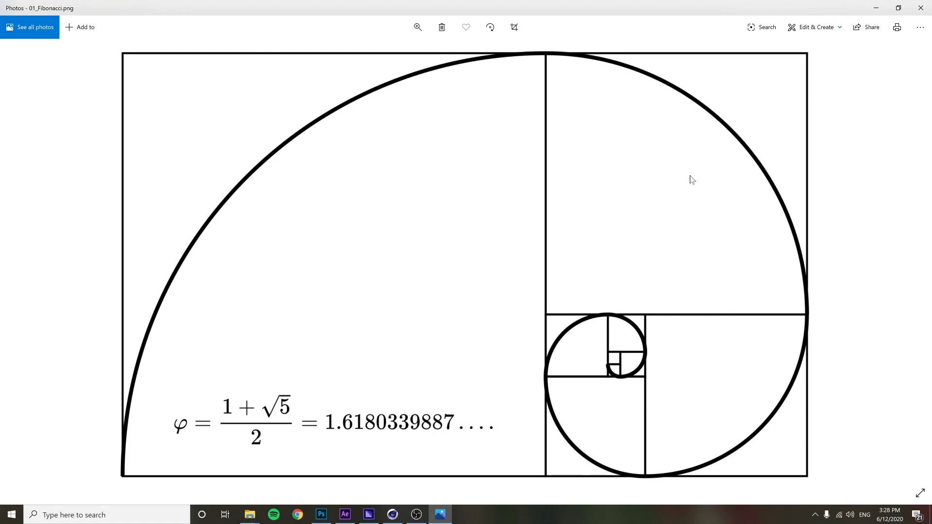
{"action": "left_click", "coordinate": [908, 264]}
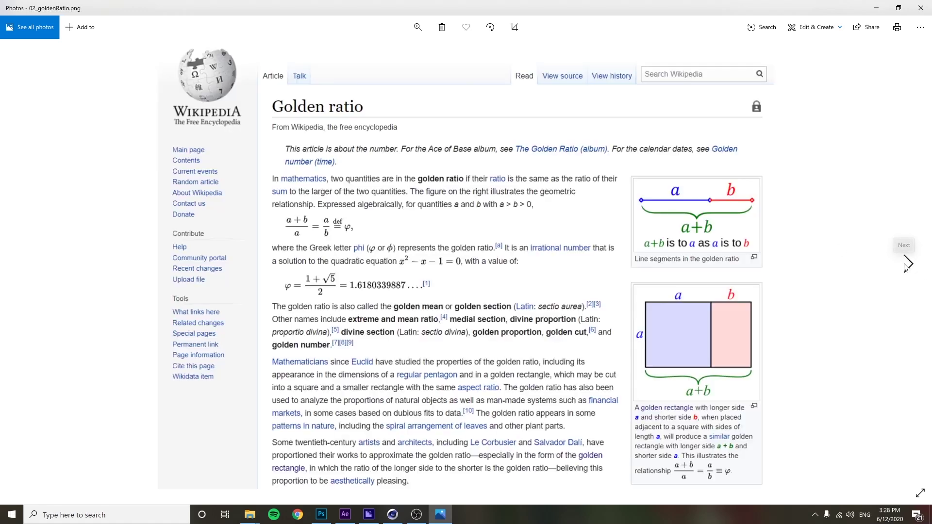
{"action": "left_click", "coordinate": [906, 264]}
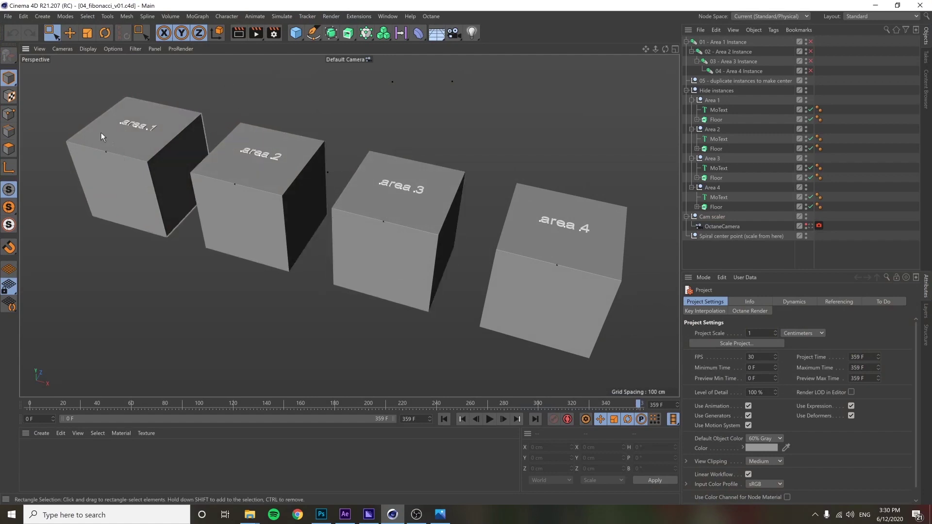
- Enable the Area 1–4 instance objects and orbit to a top-down view of the cubes
{"action": "mouse_move", "coordinate": [321, 199]}
{"action": "left_mouse_down", "text": "alt"}
{"action": "mouse_move", "coordinate": [415, 184]}
{"action": "mouse_move", "coordinate": [311, 187]}
{"action": "mouse_move", "coordinate": [315, 203]}
{"action": "mouse_move", "coordinate": [357, 167]}
{"action": "mouse_move", "coordinate": [356, 144]}
{"action": "mouse_move", "coordinate": [321, 213]}
{"action": "left_mouse_up", "text": "alt"}
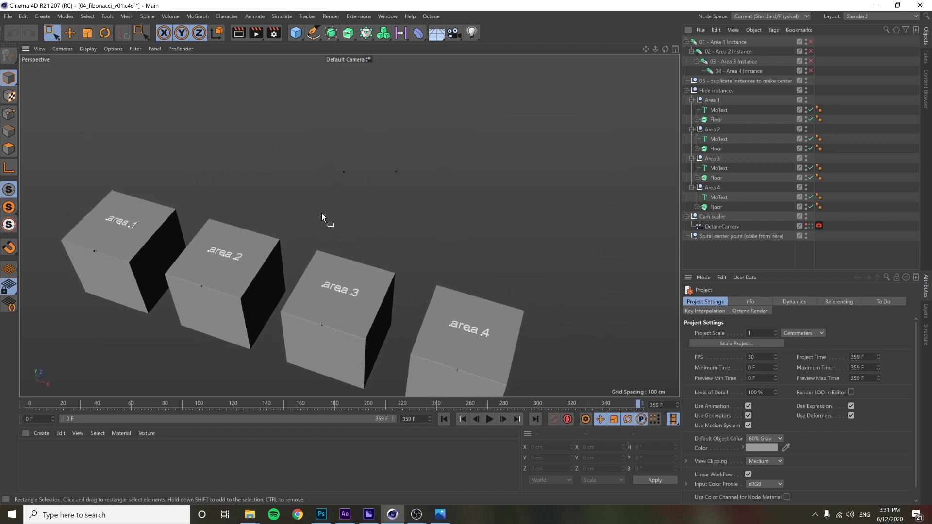
{"action": "left_click", "coordinate": [810, 42]}
{"action": "left_click_drag", "start_coordinate": [808, 50], "coordinate": [810, 71]}
{"action": "scroll", "coordinate": [503, 141], "scroll_direction": "up", "scroll_amount": 5}
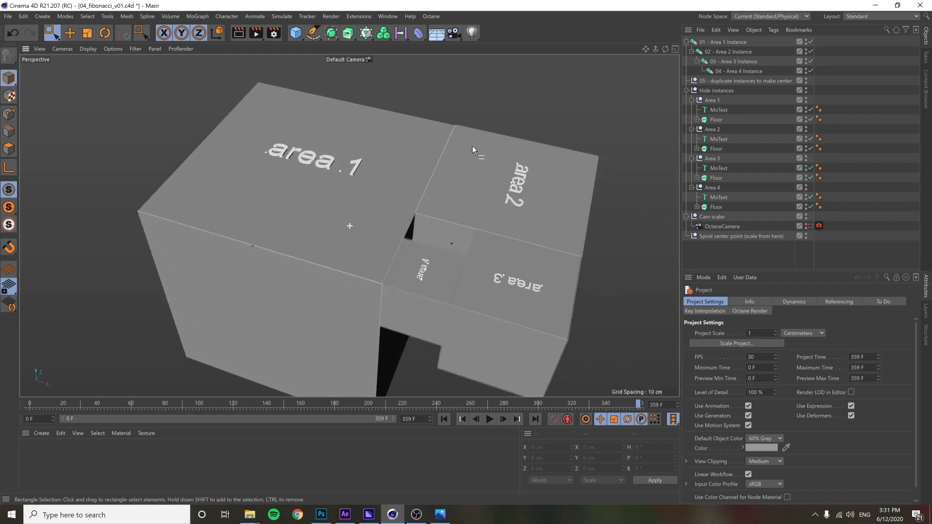
{"action": "left_click_drag", "start_coordinate": [472, 146], "coordinate": [374, 160], "text": "alt"}
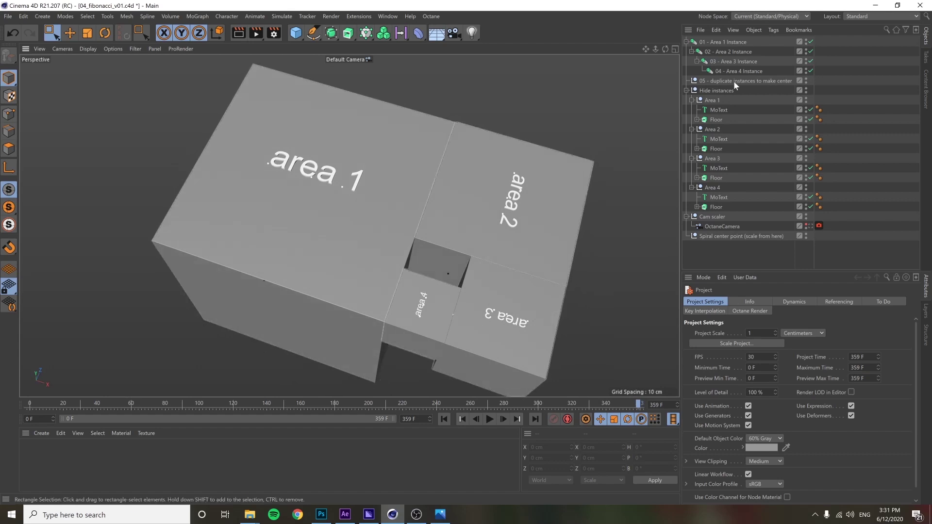
- Check each Area instance's coordinates, then Ctrl-drag a copy of the chain under 04 - Area 4 Instance
{"action": "left_click", "coordinate": [736, 42]}
{"action": "left_click", "coordinate": [736, 51]}
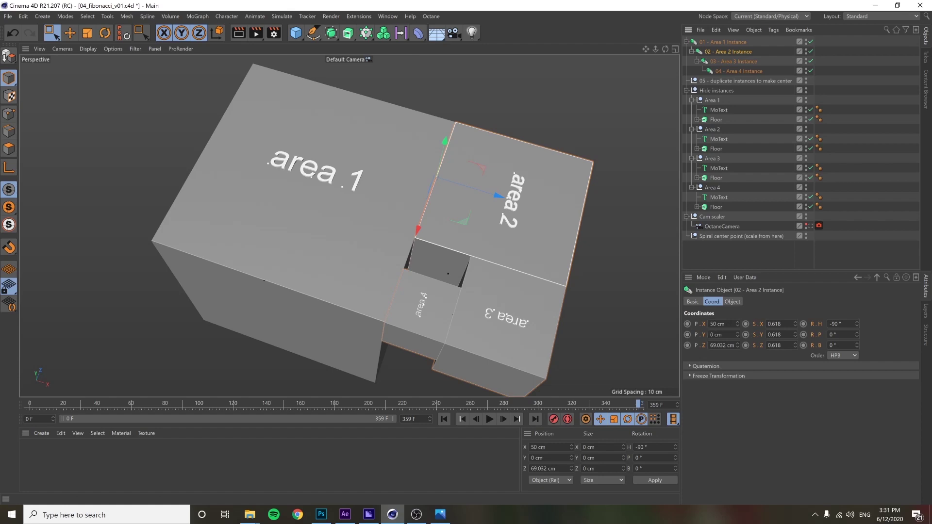
{"action": "left_click", "coordinate": [732, 61]}
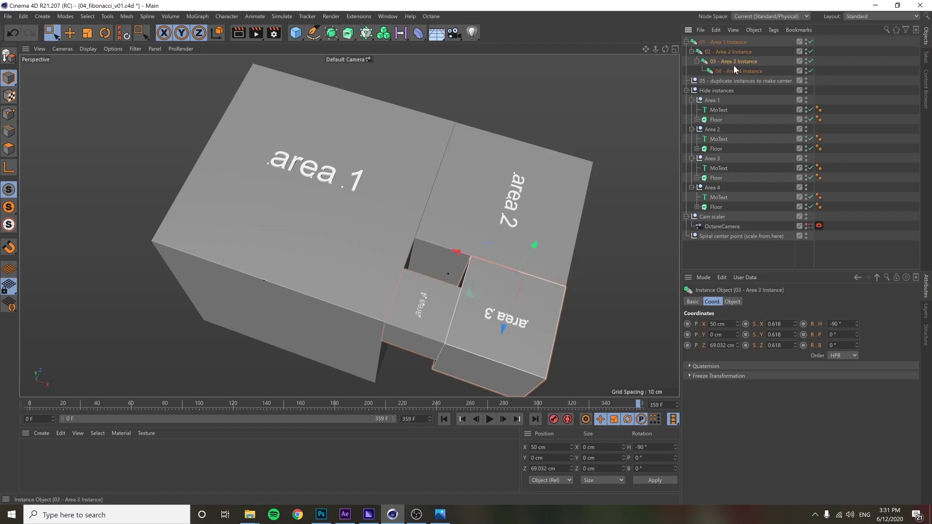
{"action": "left_click", "coordinate": [735, 71]}
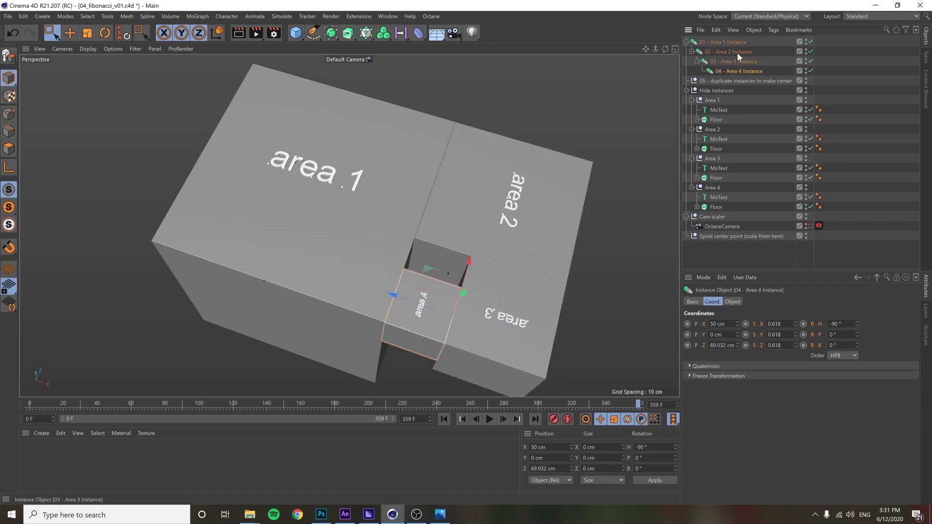
{"action": "left_click_drag", "start_coordinate": [718, 42], "coordinate": [744, 71]}
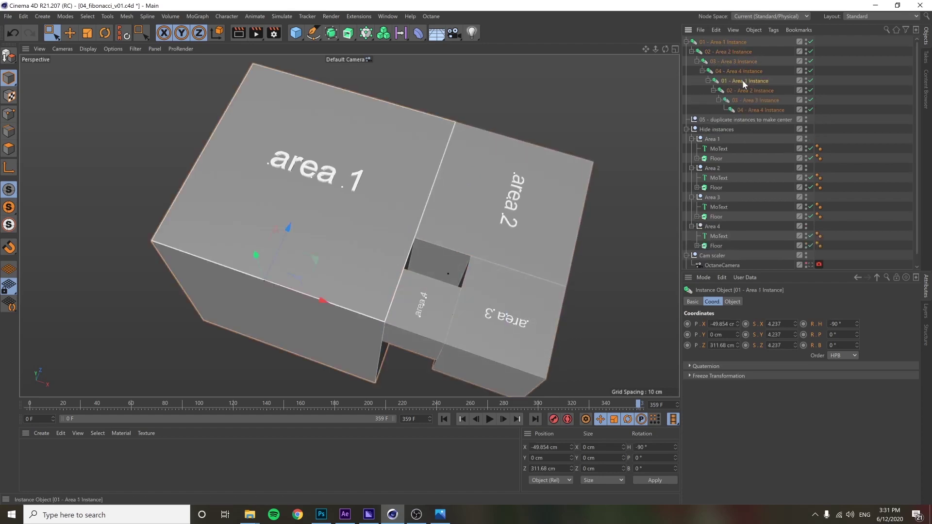
- Copy the Area 4 instance's coordinates onto the nested Area 1 copy, shrinking it to 0.618
{"action": "left_click", "coordinate": [737, 71]}
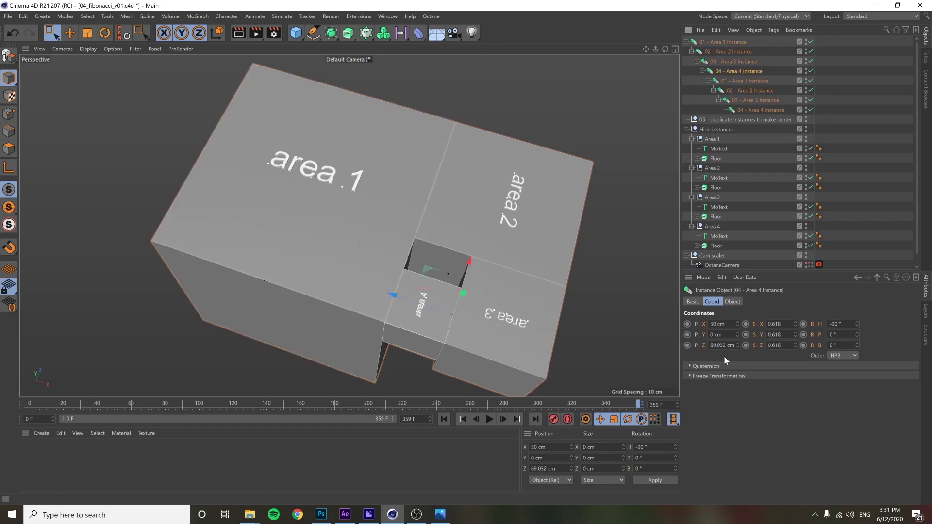
{"action": "right_click", "coordinate": [702, 326]}
{"action": "left_click", "coordinate": [761, 346]}
{"action": "left_click", "coordinate": [743, 80]}
{"action": "right_click", "coordinate": [703, 323]}
{"action": "left_click", "coordinate": [729, 384]}
- Nest another chain copy under the innermost Area 4 instance and paste the same 0.618 coordinates
{"action": "left_click_drag", "start_coordinate": [426, 275], "coordinate": [433, 229], "text": "alt"}
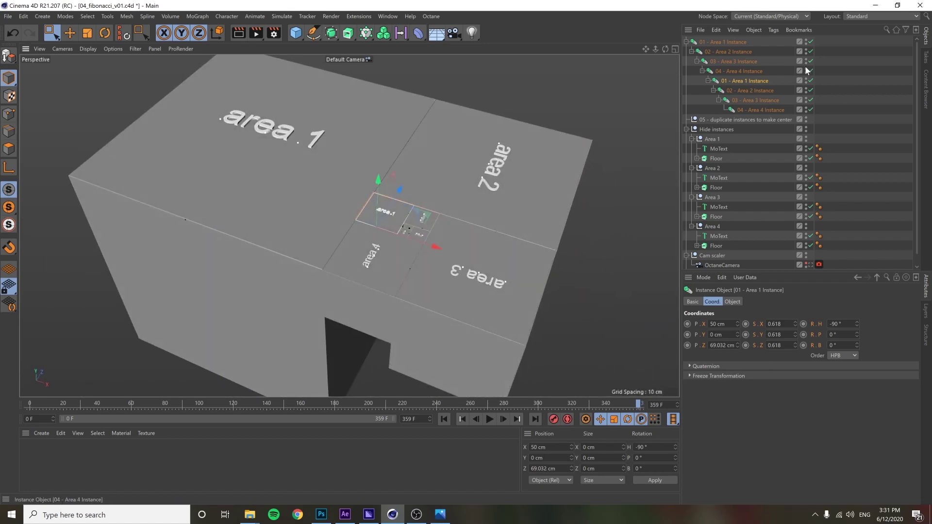
{"action": "left_click", "coordinate": [770, 109]}
{"action": "left_click_drag", "start_coordinate": [407, 149], "coordinate": [346, 155], "text": "alt"}
{"action": "scroll", "coordinate": [346, 155], "scroll_direction": "up", "scroll_amount": 2}
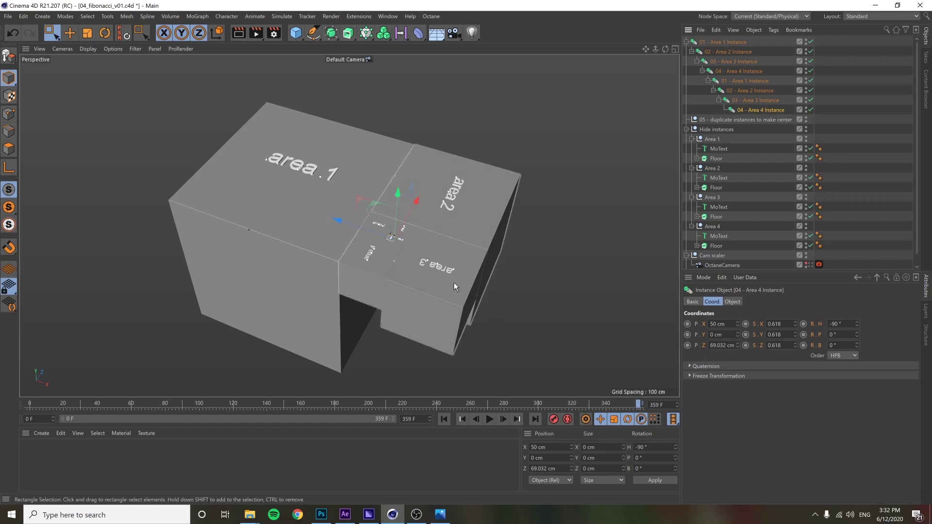
{"action": "left_click_drag", "start_coordinate": [741, 44], "coordinate": [759, 110], "text": "ctrl"}
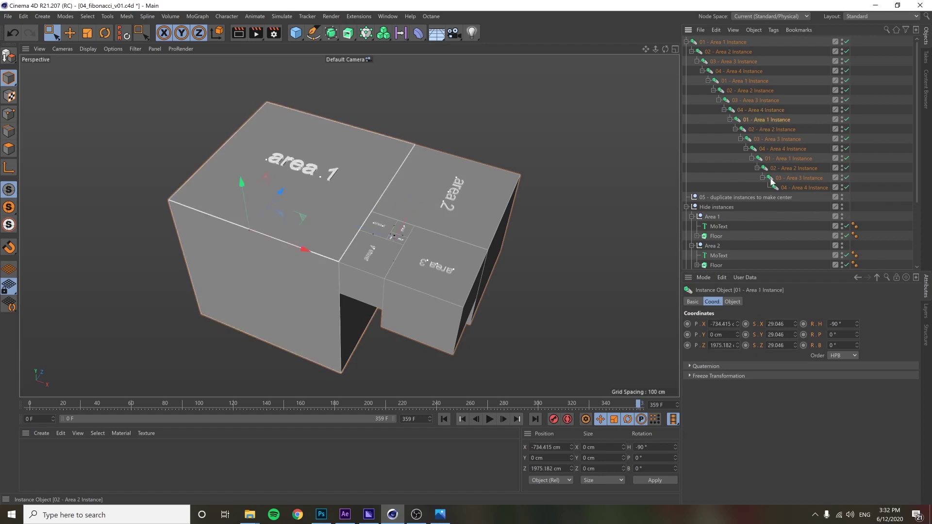
{"action": "right_click", "coordinate": [702, 323]}
{"action": "left_click", "coordinate": [731, 374]}
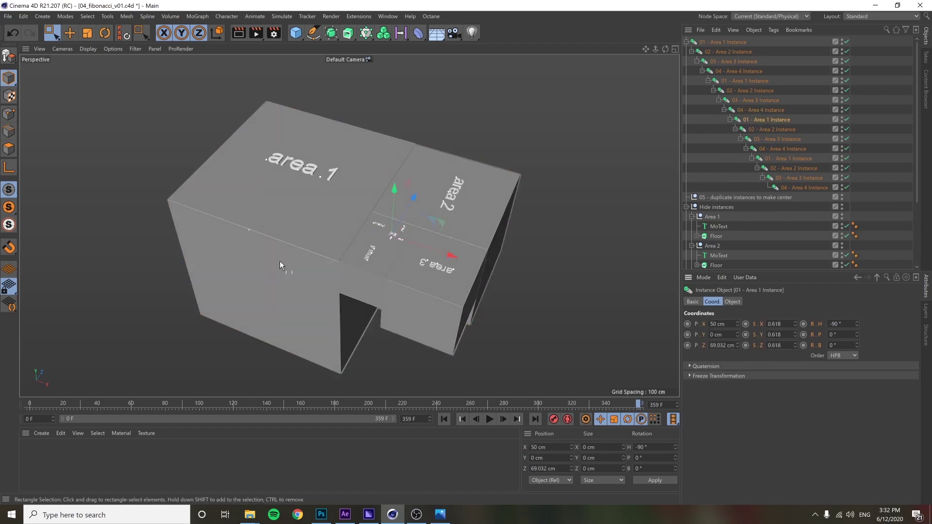
{"action": "key", "text": "o"}
- Nest a further chain copy under the deepest Area 4 instance at 0.618 scale, offset inward
{"action": "scroll", "coordinate": [399, 262], "scroll_direction": "down", "scroll_amount": 6}
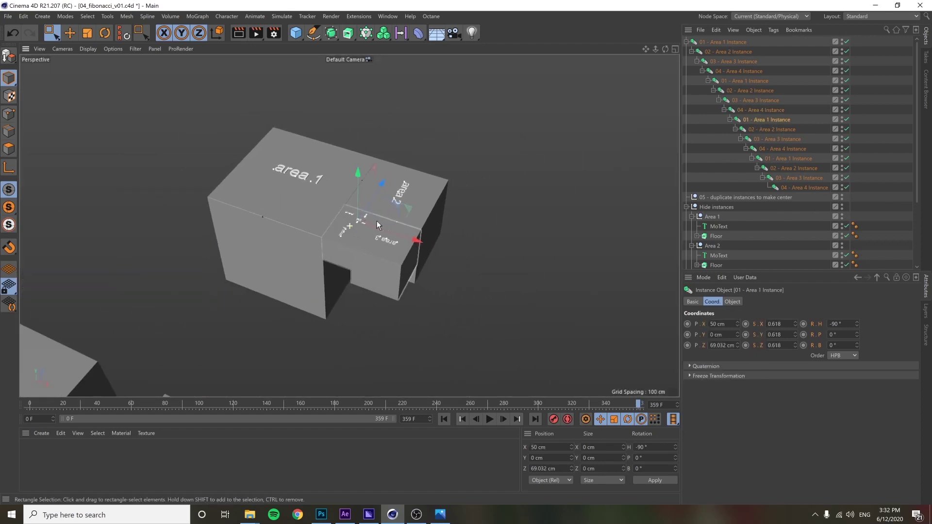
{"action": "left_click", "coordinate": [779, 129]}
{"action": "left_click", "coordinate": [779, 147]}
{"action": "left_click", "coordinate": [778, 159]}
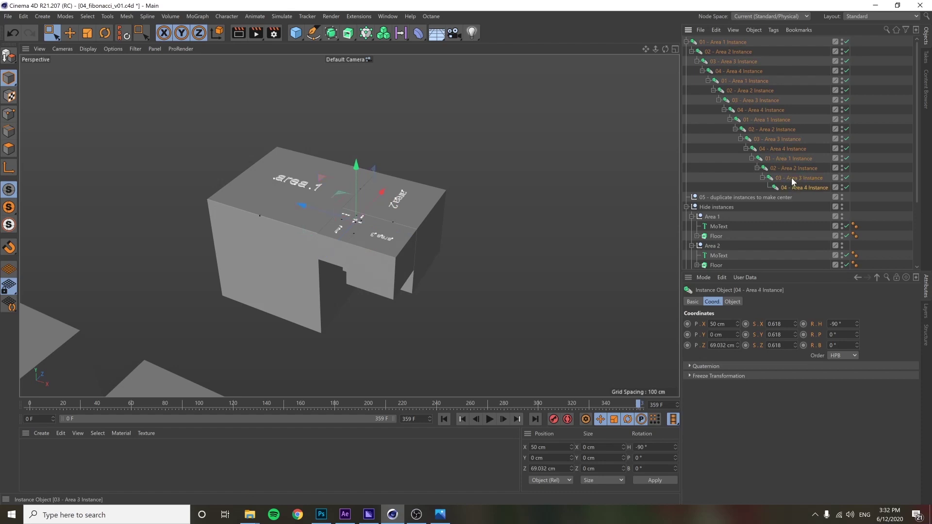
{"action": "left_click_drag", "start_coordinate": [730, 44], "coordinate": [799, 188], "text": "ctrl"}
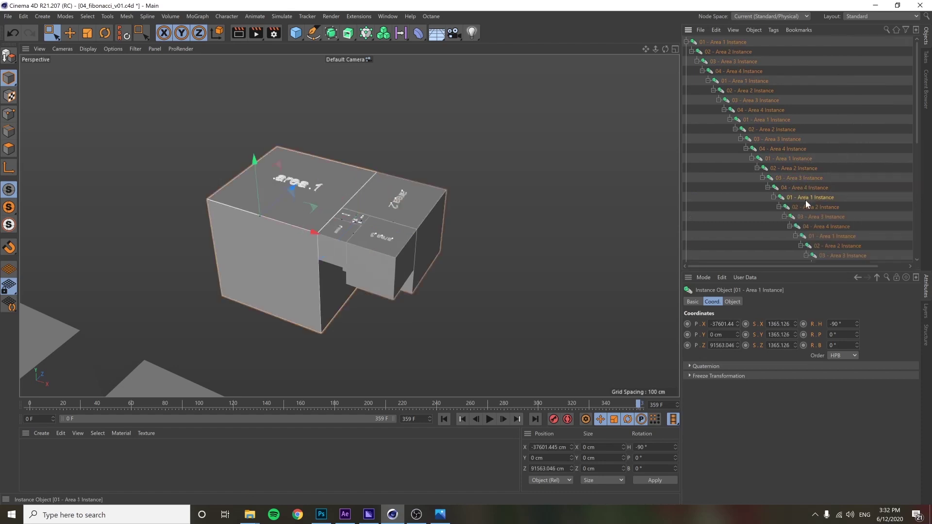
{"action": "right_click", "coordinate": [702, 328]}
{"action": "left_click", "coordinate": [740, 376]}
- Scroll down the Object Manager and select the Spiral center point null
{"action": "scroll", "coordinate": [835, 213], "scroll_direction": "down", "scroll_amount": 5}
{"action": "scroll", "coordinate": [851, 200], "scroll_direction": "up", "scroll_amount": 4}
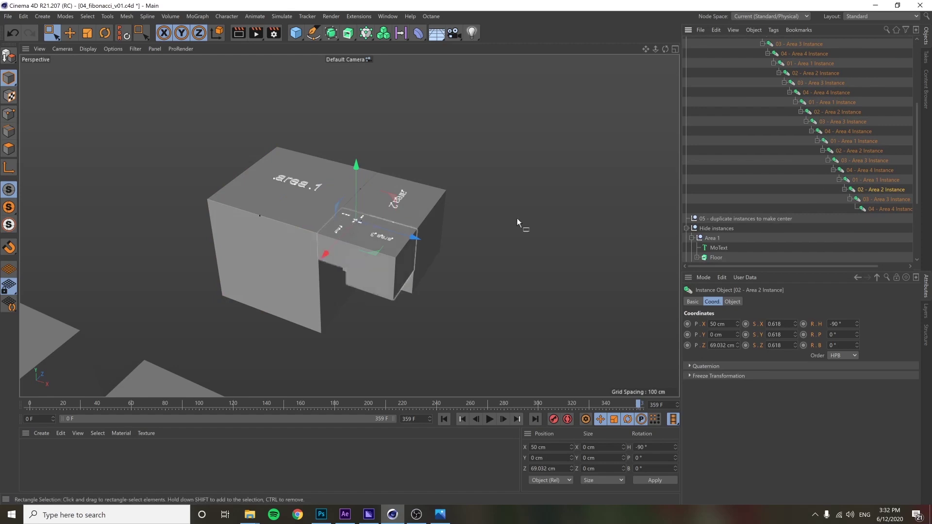
{"action": "scroll", "coordinate": [872, 194], "scroll_direction": "down", "scroll_amount": 2}
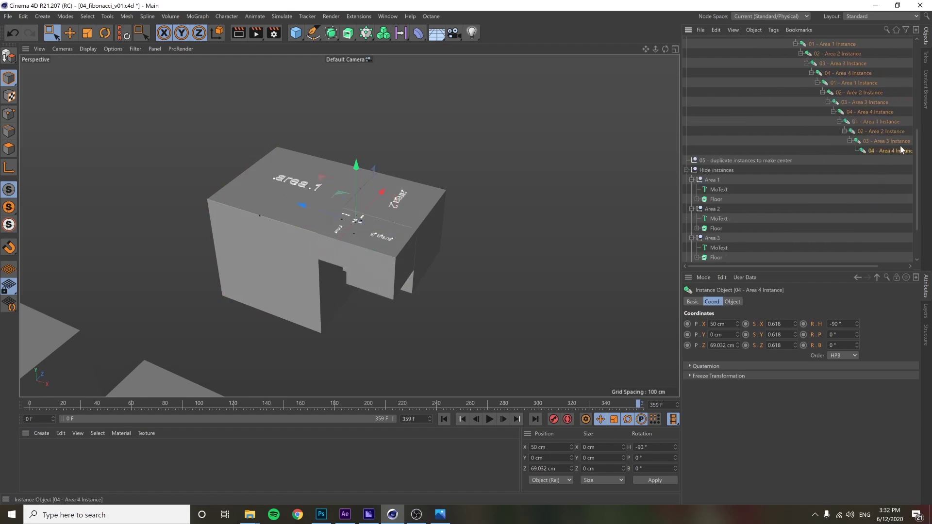
{"action": "scroll", "coordinate": [790, 153], "scroll_direction": "down", "scroll_amount": 2}
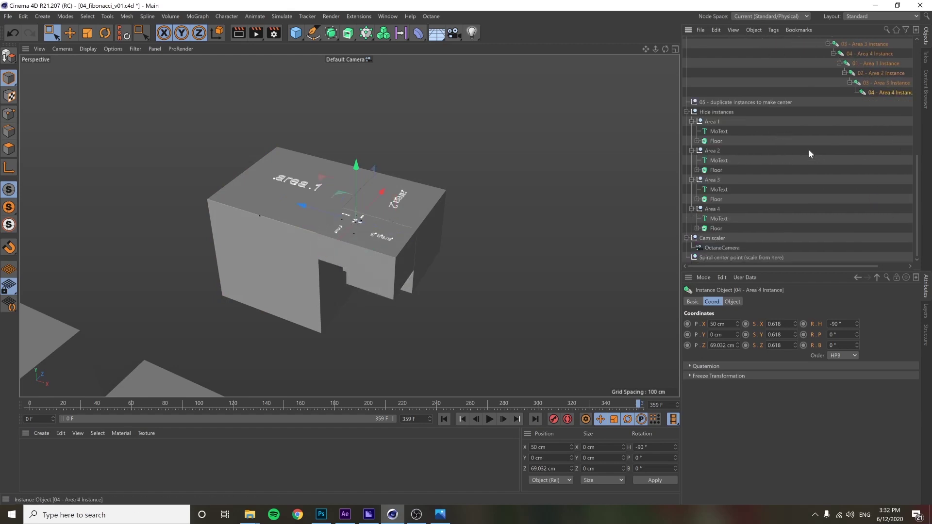
{"action": "left_click", "coordinate": [708, 257]}
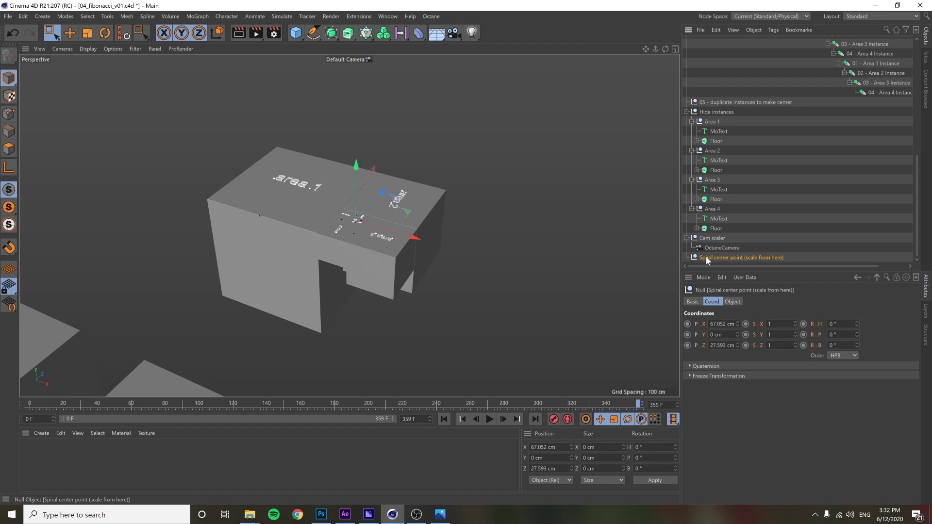
{"action": "left_click", "coordinate": [716, 239]}
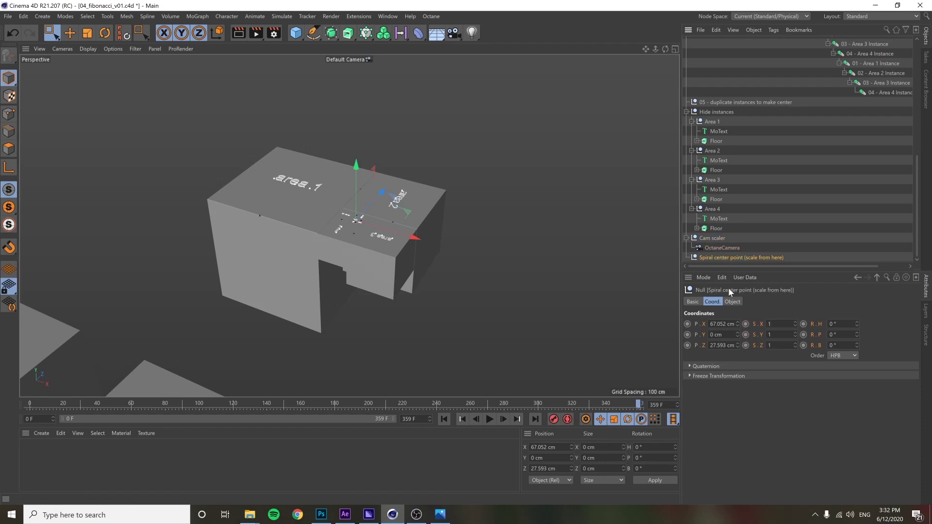
{"action": "left_click", "coordinate": [712, 238]}
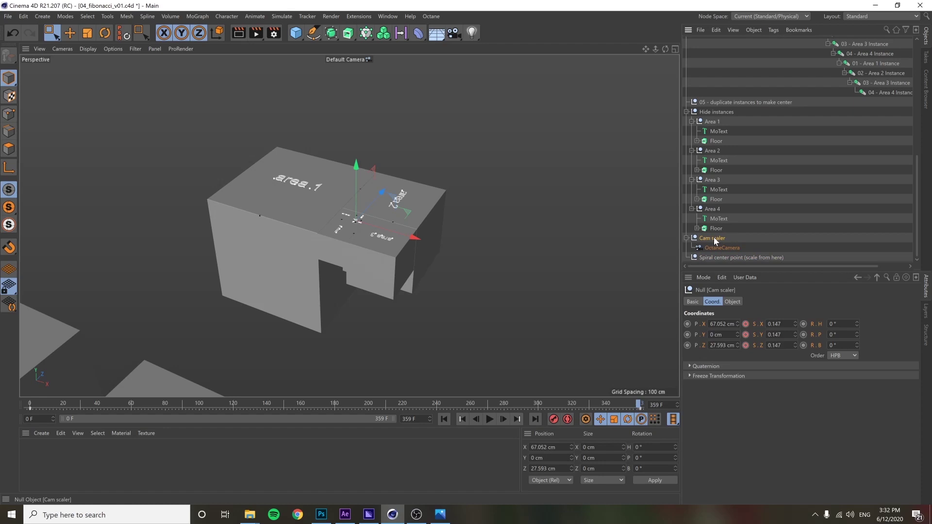
{"action": "left_click", "coordinate": [387, 16]}
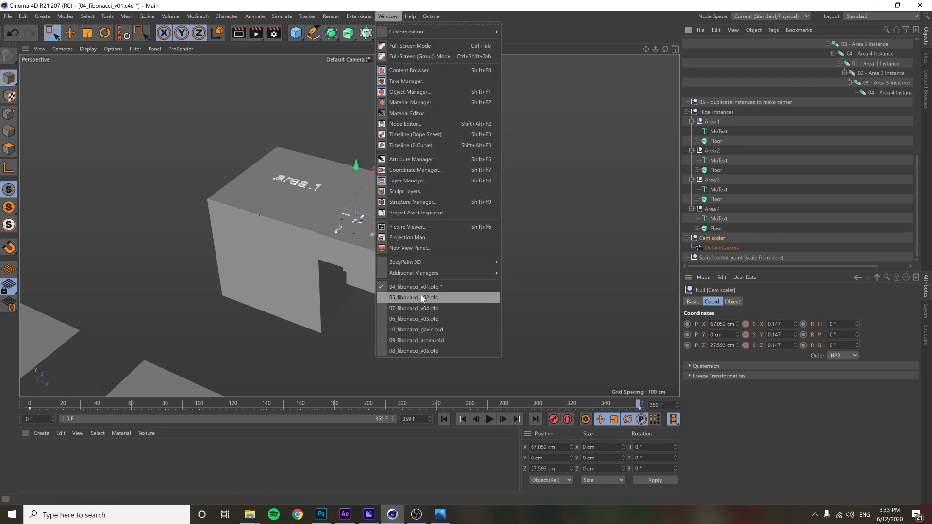
{"action": "left_click", "coordinate": [410, 299]}
{"action": "scroll", "coordinate": [804, 257], "scroll_direction": "down", "scroll_amount": 3}
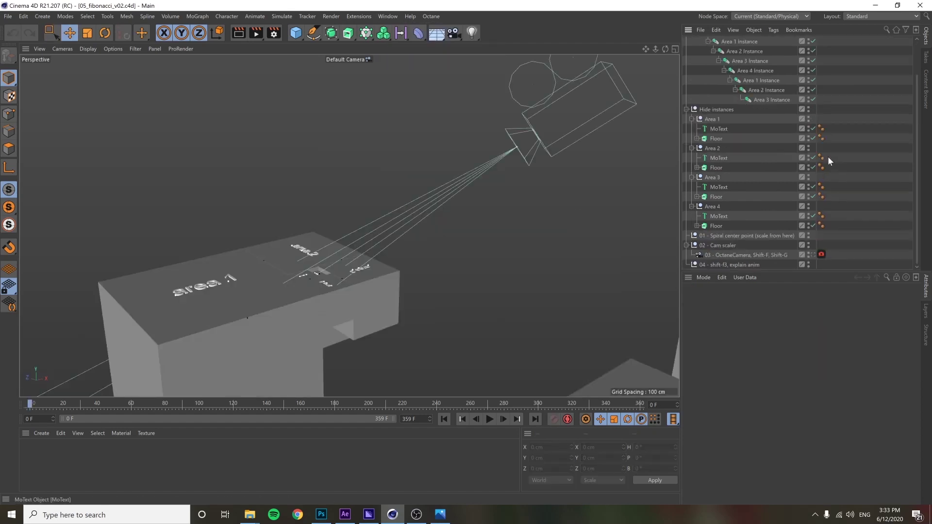
- Inspect the 02 - Cam scaler null and its OctaneCamera, previewing the shrink toward the spiral centre
{"action": "left_click", "coordinate": [706, 245]}
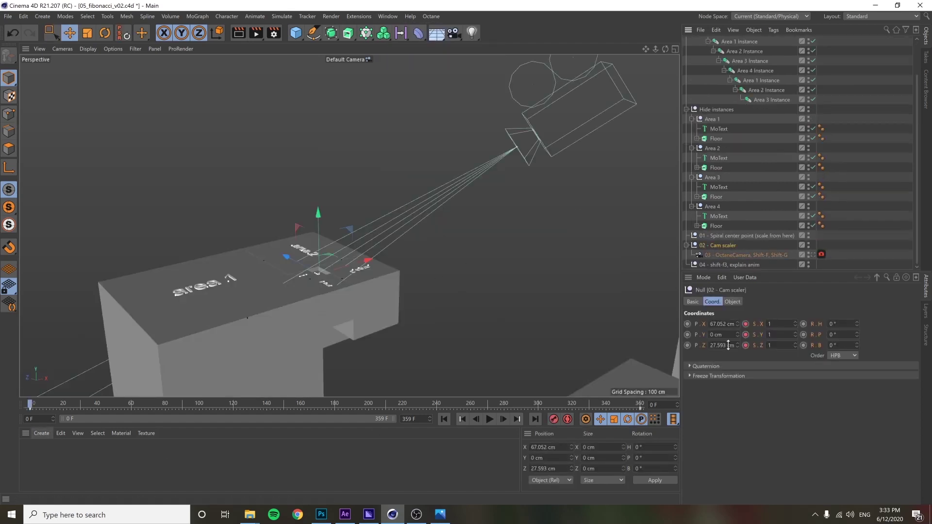
{"action": "left_click", "coordinate": [723, 255]}
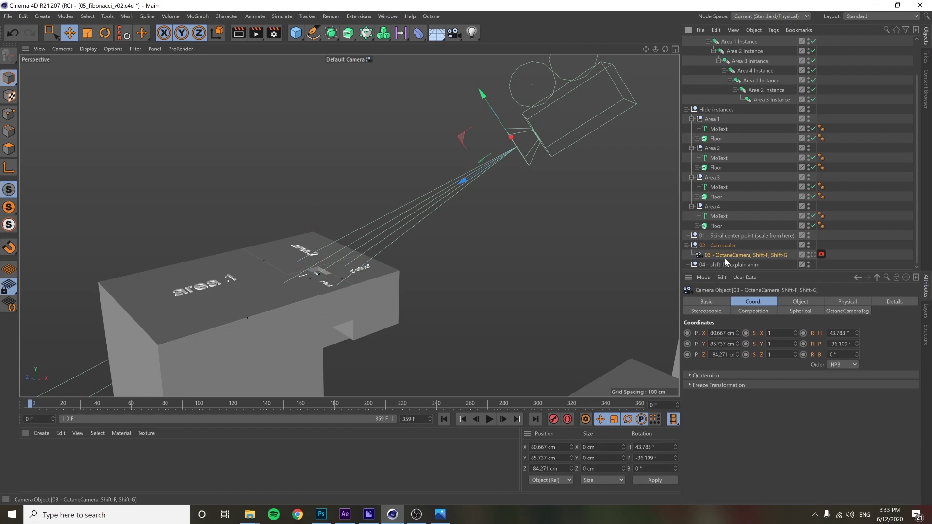
{"action": "left_click", "coordinate": [720, 245]}
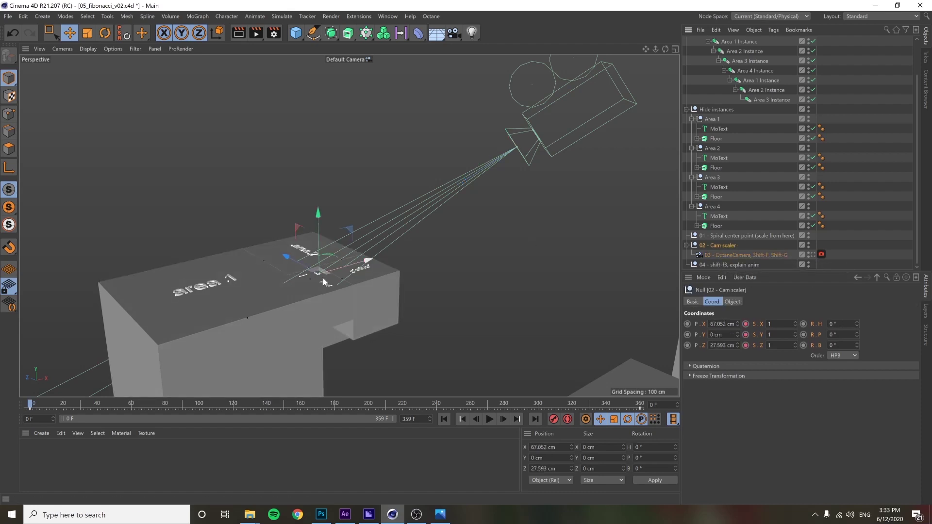
{"action": "mouse_move", "coordinate": [31, 405]}
{"action": "left_mouse_down"}
{"action": "mouse_move", "coordinate": [634, 407]}
{"action": "mouse_move", "coordinate": [153, 404]}
{"action": "mouse_move", "coordinate": [48, 415]}
{"action": "mouse_move", "coordinate": [699, 416]}
{"action": "mouse_move", "coordinate": [30, 412]}
{"action": "left_mouse_up"}
{"action": "left_click_drag", "start_coordinate": [346, 295], "coordinate": [355, 257], "text": "alt"}
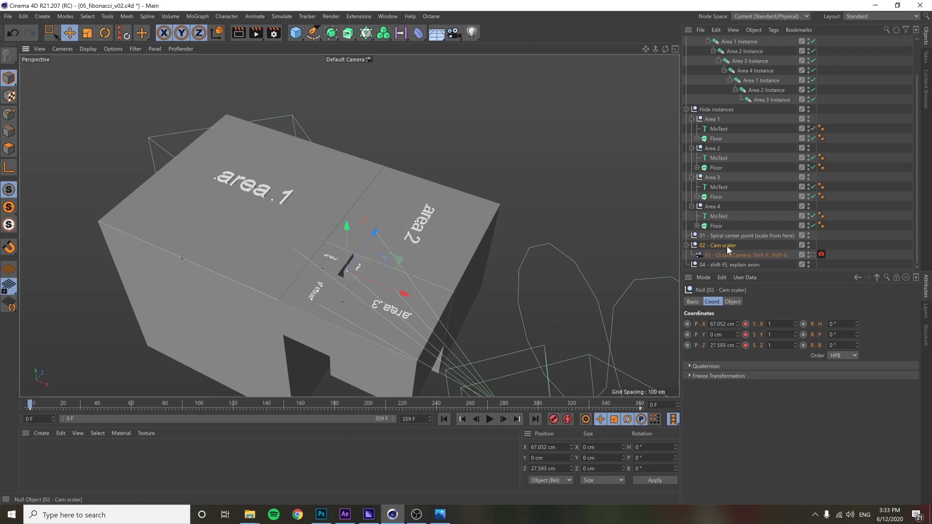
- Scrub the animation to frame 359, return to frame 0, and look through the OctaneCamera
{"action": "left_click_drag", "start_coordinate": [460, 404], "coordinate": [660, 407]}
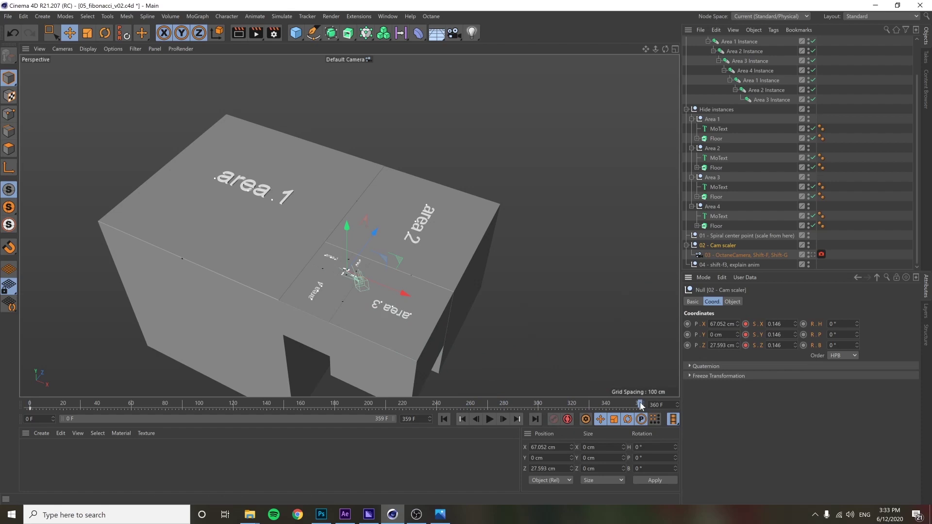
{"action": "left_click_drag", "start_coordinate": [641, 406], "coordinate": [31, 407]}
{"action": "key", "text": "shift+f"}
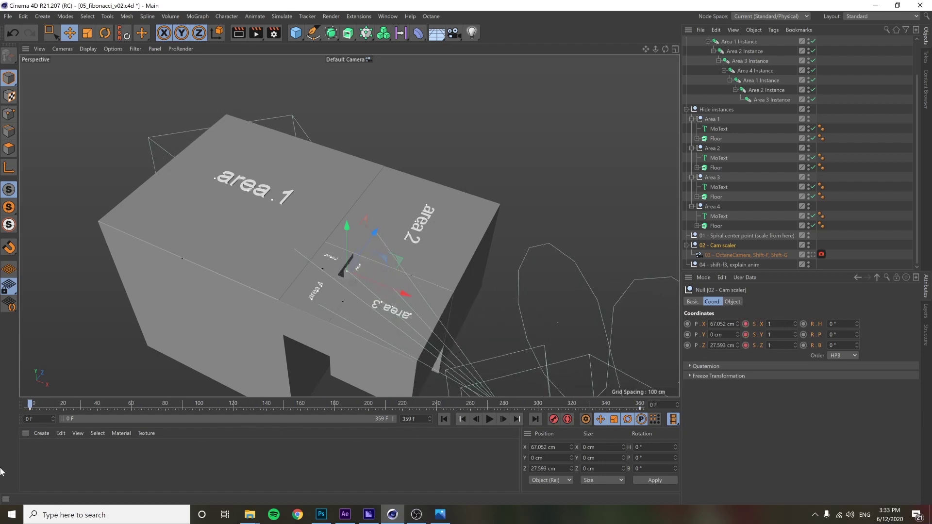
{"action": "left_click", "coordinate": [812, 254]}
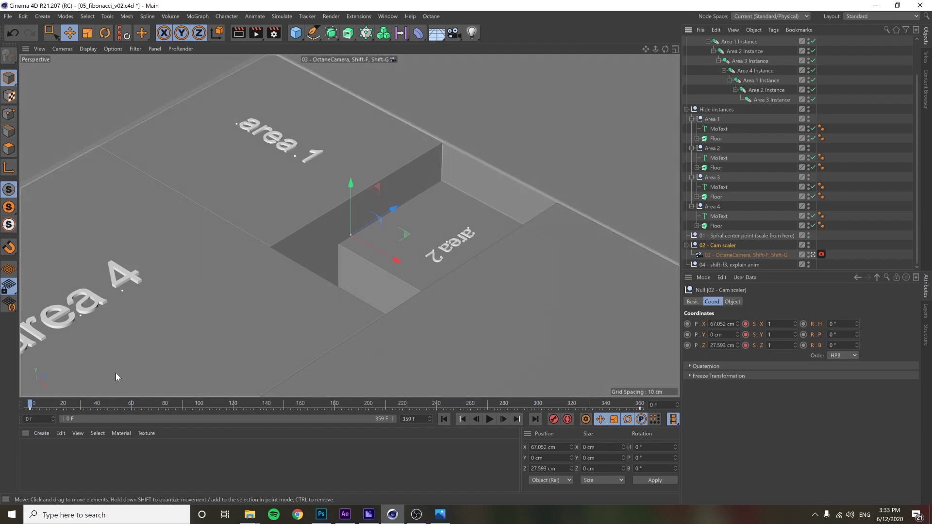
{"action": "left_click_drag", "start_coordinate": [44, 402], "coordinate": [640, 403]}
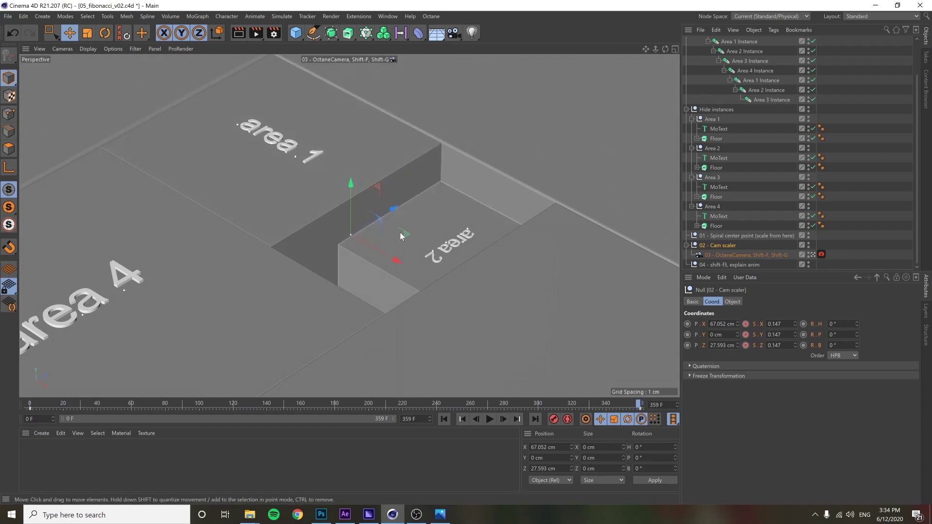
{"action": "key", "text": "shift+f"}
{"action": "key", "text": "shift+g"}
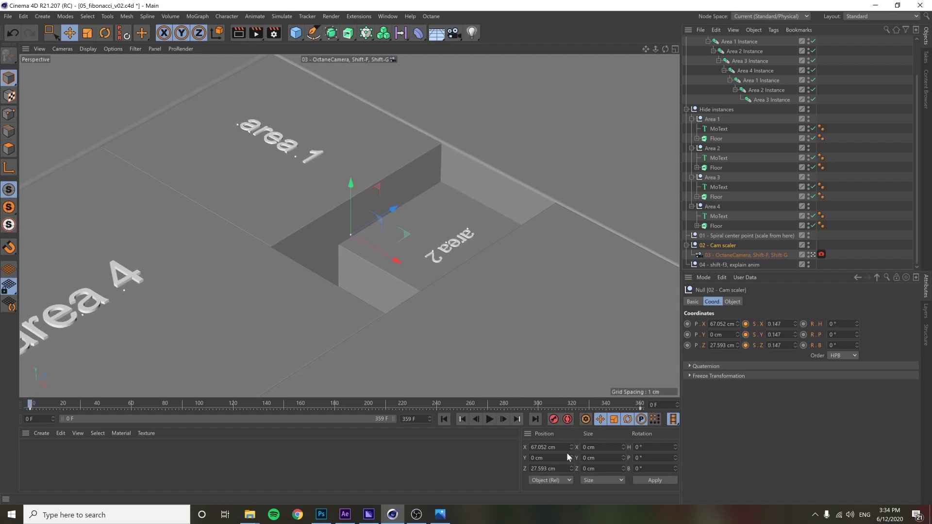
{"action": "key", "text": "shift+f"}
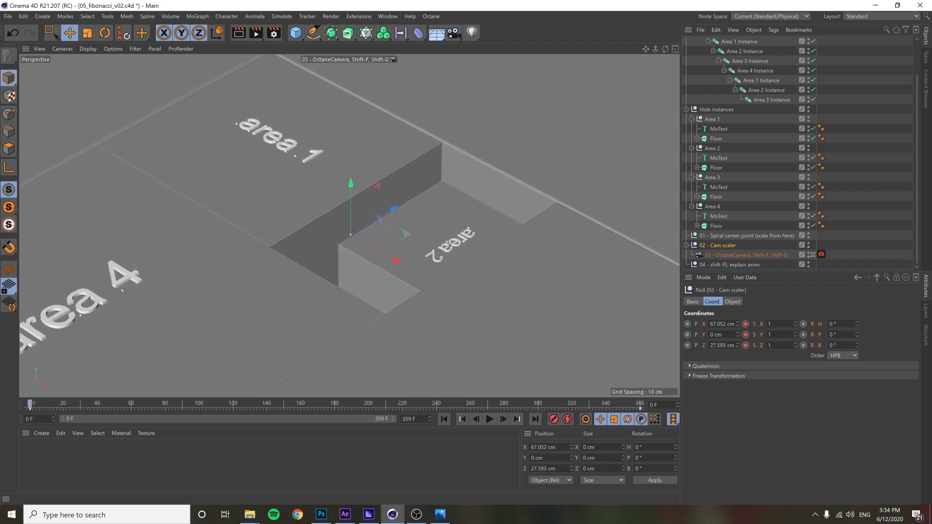
{"action": "left_click_drag", "start_coordinate": [605, 403], "coordinate": [422, 404]}
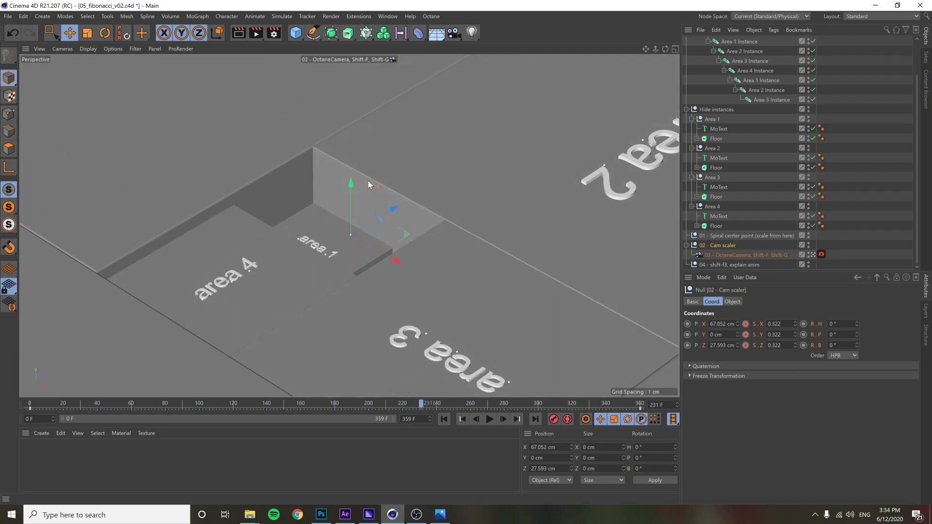
{"action": "mouse_move", "coordinate": [227, 400]}
{"action": "left_mouse_down"}
{"action": "mouse_move", "coordinate": [425, 403]}
{"action": "mouse_move", "coordinate": [20, 423]}
{"action": "mouse_move", "coordinate": [123, 431]}
{"action": "mouse_move", "coordinate": [118, 422]}
{"action": "mouse_move", "coordinate": [446, 418]}
{"action": "mouse_move", "coordinate": [630, 404]}
{"action": "mouse_move", "coordinate": [212, 403]}
{"action": "left_mouse_up"}
{"action": "scroll", "coordinate": [806, 106], "scroll_direction": "up", "scroll_amount": 2}
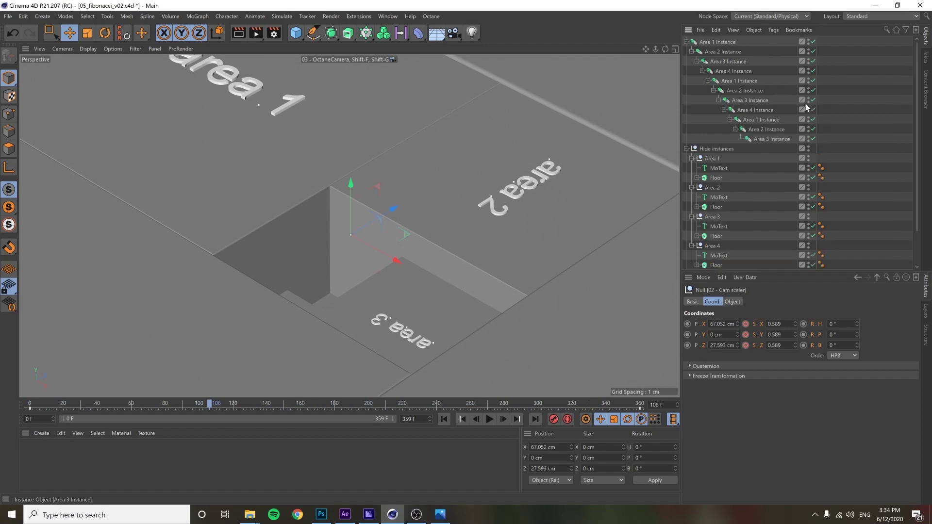
{"action": "left_click_drag", "start_coordinate": [718, 50], "coordinate": [762, 121]}
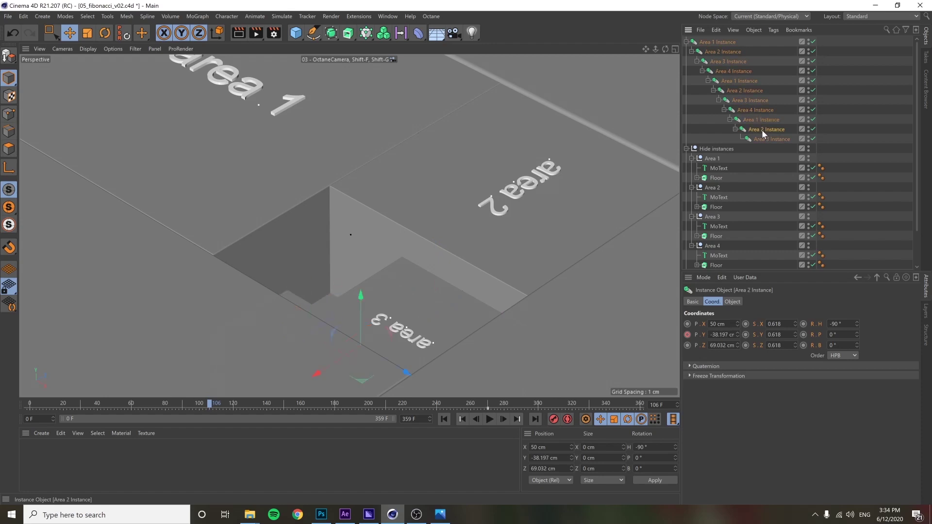
{"action": "left_click", "coordinate": [758, 109]}
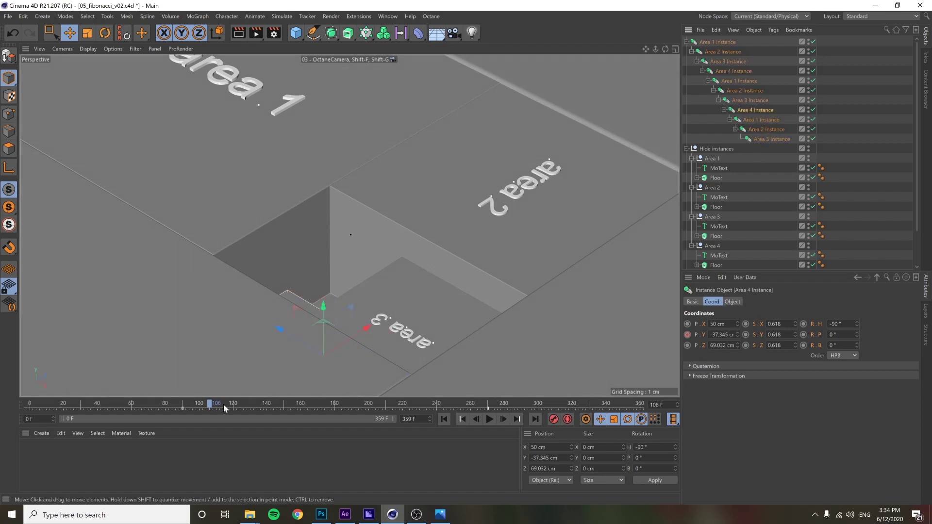
{"action": "left_click_drag", "start_coordinate": [143, 402], "coordinate": [1, 407]}
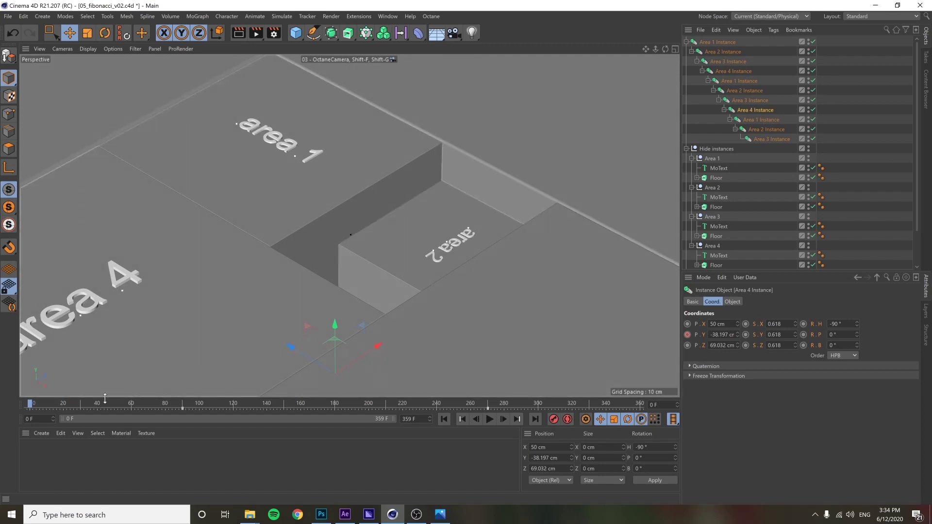
{"action": "left_click_drag", "start_coordinate": [33, 403], "coordinate": [641, 404]}
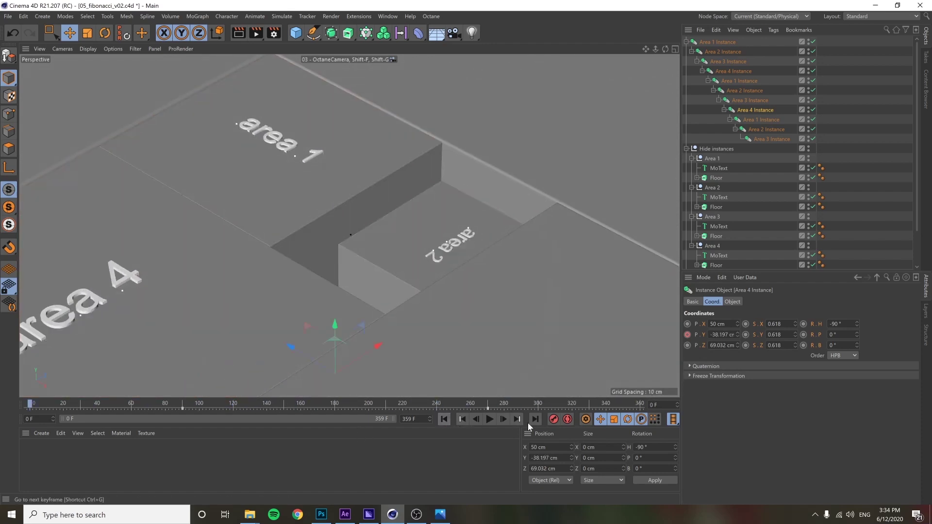
{"action": "left_click_drag", "start_coordinate": [363, 403], "coordinate": [639, 404]}
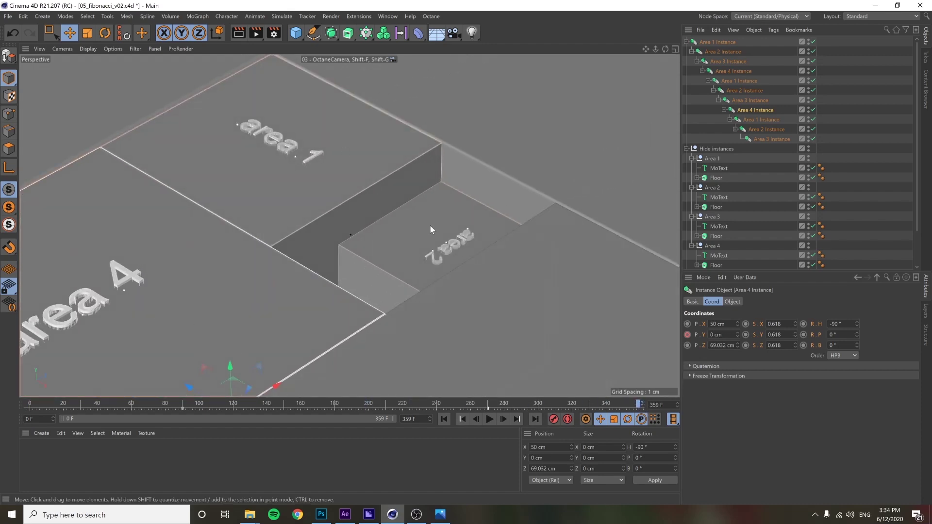
{"action": "left_click_drag", "start_coordinate": [633, 403], "coordinate": [20, 415]}
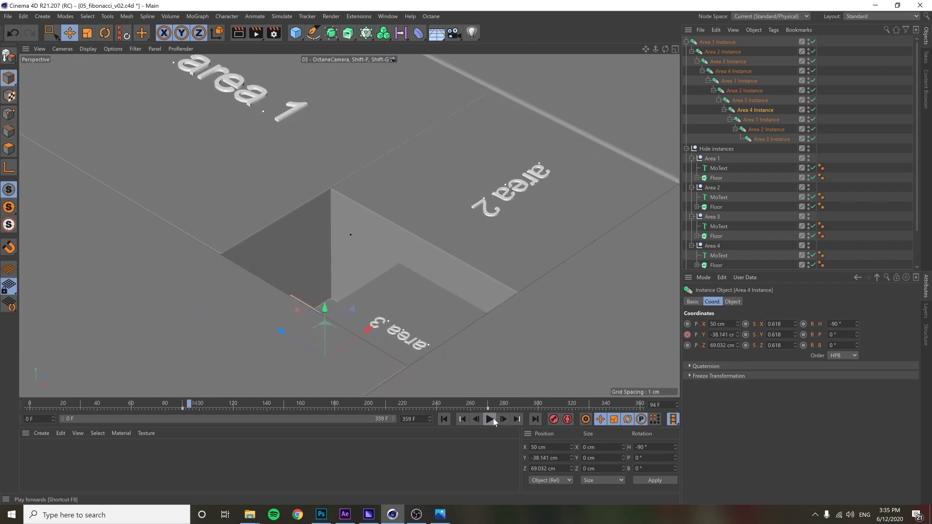
- View the keyframes in the Dope Sheet, close it, and play the camera animation
{"action": "key", "text": "shift+F3"}
{"action": "left_click_drag", "start_coordinate": [651, 231], "coordinate": [383, 244]}
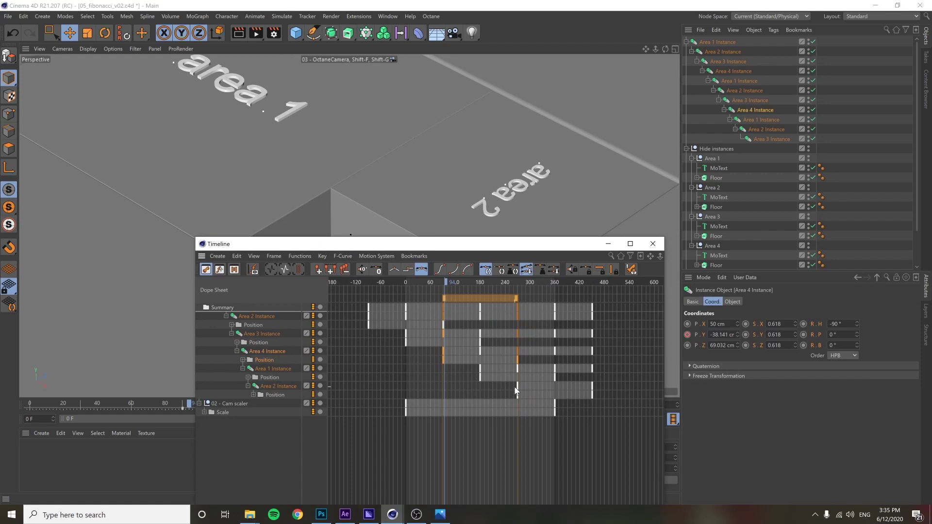
{"action": "left_click", "coordinate": [652, 243]}
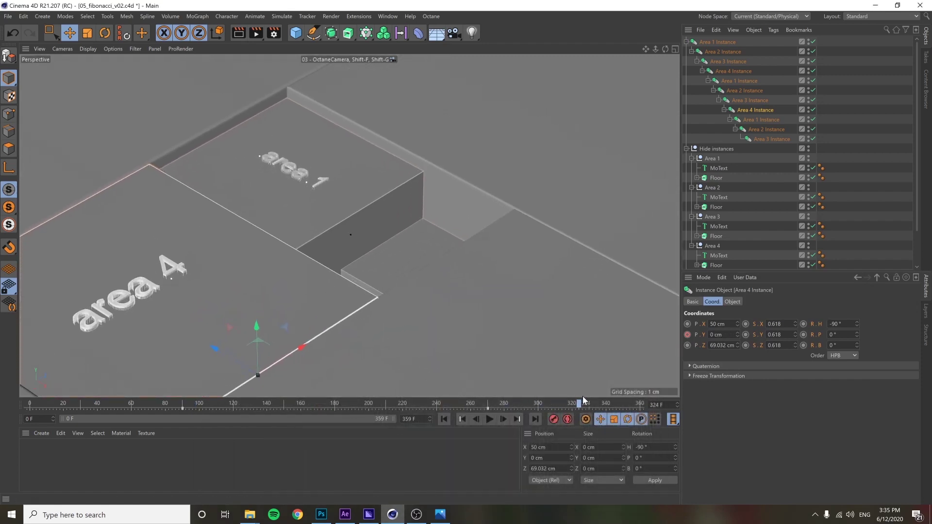
{"action": "key", "text": "F8"}
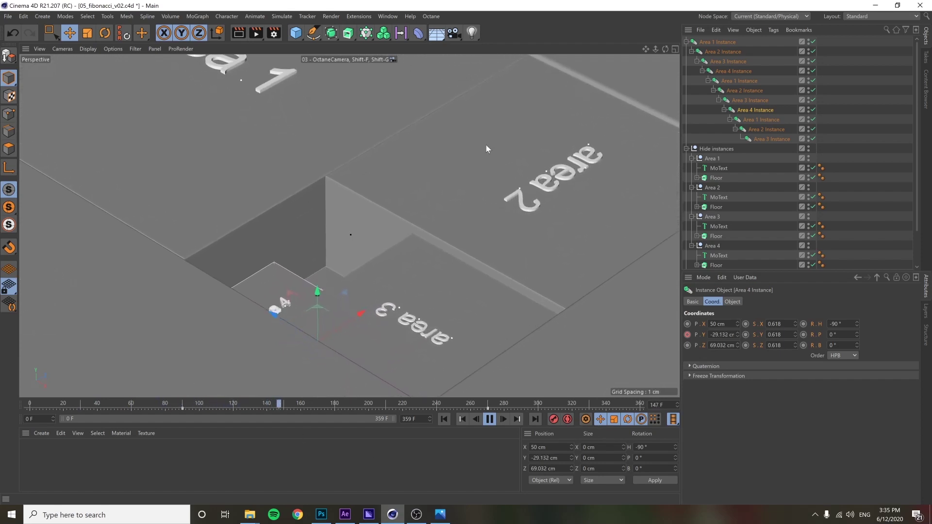
{"action": "left_click", "coordinate": [831, 235]}
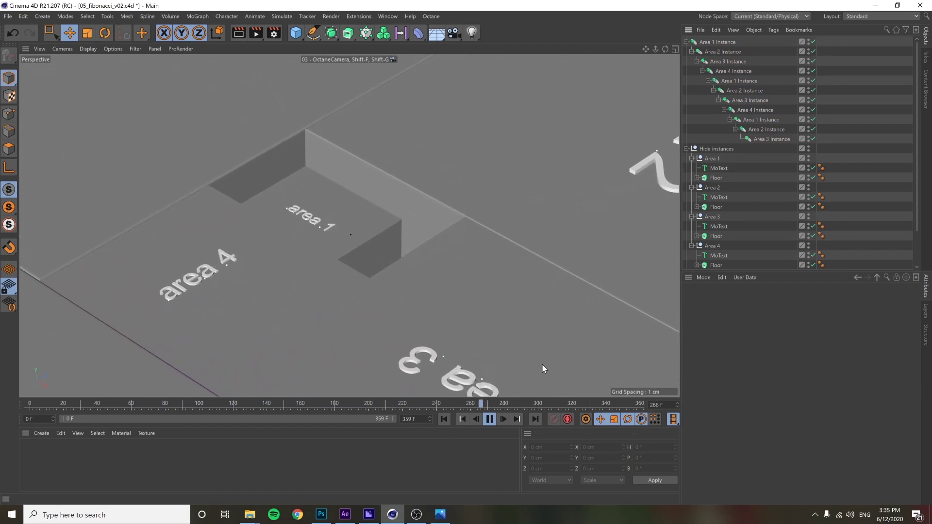
- Stop playback at frame 301 and switch to the 06_fibonacci_v03.c4d document
{"action": "left_click", "coordinate": [489, 418]}
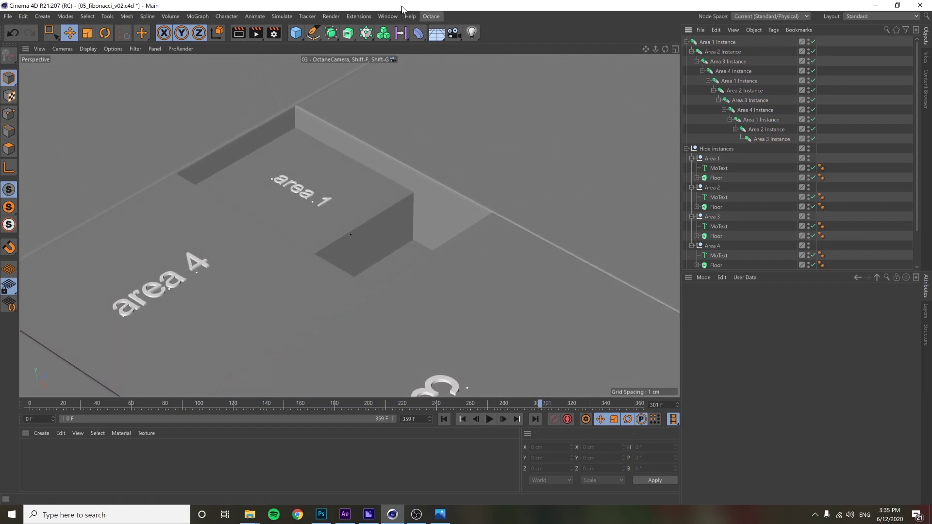
{"action": "left_click", "coordinate": [387, 17]}
{"action": "left_click", "coordinate": [436, 316]}
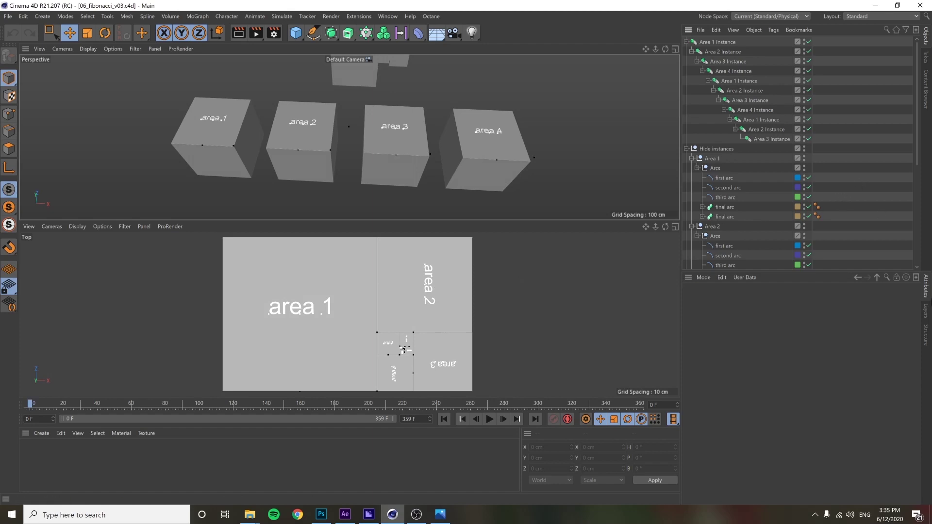
{"action": "left_click", "coordinate": [926, 310]}
{"action": "left_click", "coordinate": [792, 306]}
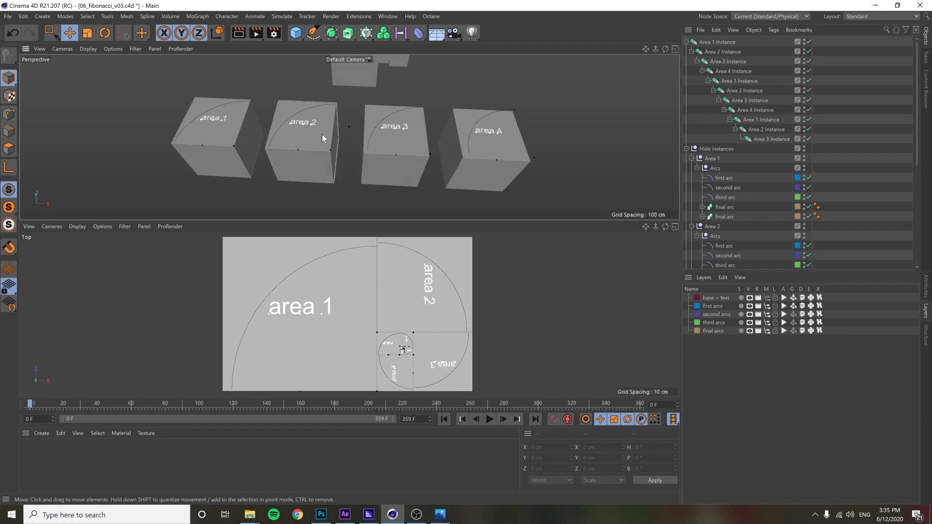
{"action": "left_click_drag", "start_coordinate": [321, 133], "coordinate": [323, 166], "text": "alt"}
{"action": "left_click_drag", "start_coordinate": [424, 135], "coordinate": [321, 150], "text": "alt"}
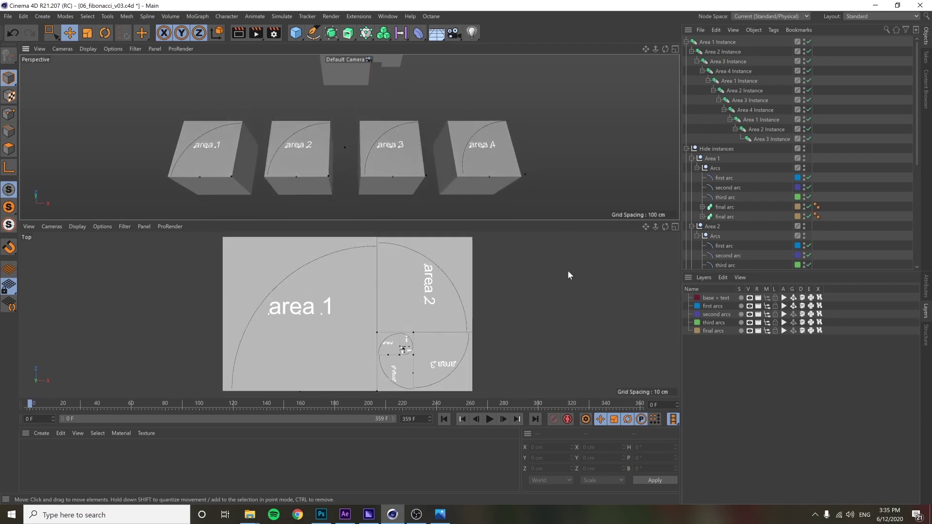
{"action": "scroll", "coordinate": [281, 134], "scroll_direction": "up", "scroll_amount": 3}
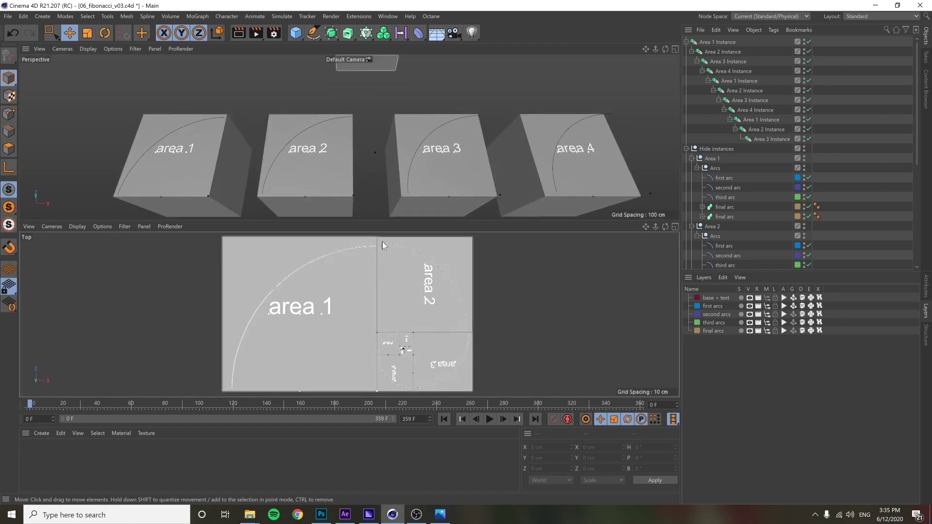
{"action": "scroll", "coordinate": [385, 241], "scroll_direction": "up", "scroll_amount": 6}
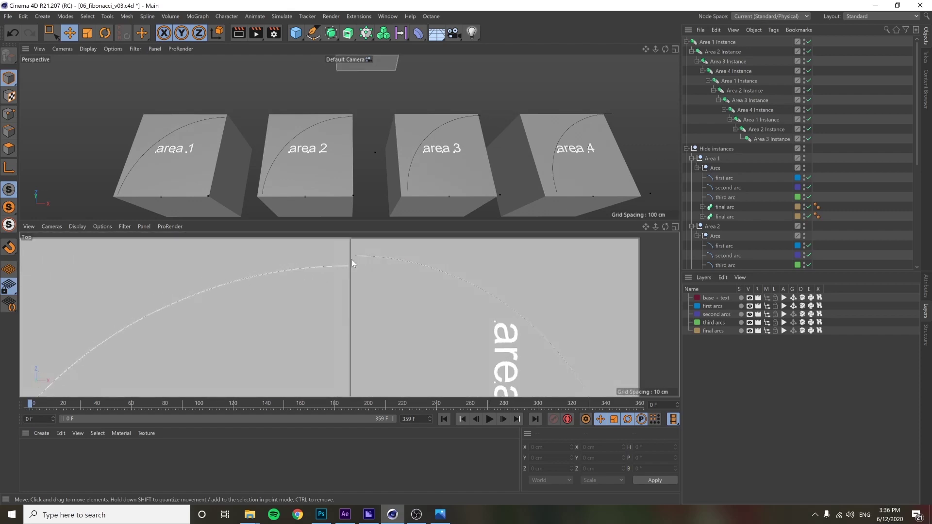
{"action": "middle_click_drag", "start_coordinate": [421, 298], "coordinate": [411, 278], "text": "alt"}
{"action": "left_click", "coordinate": [793, 314]}
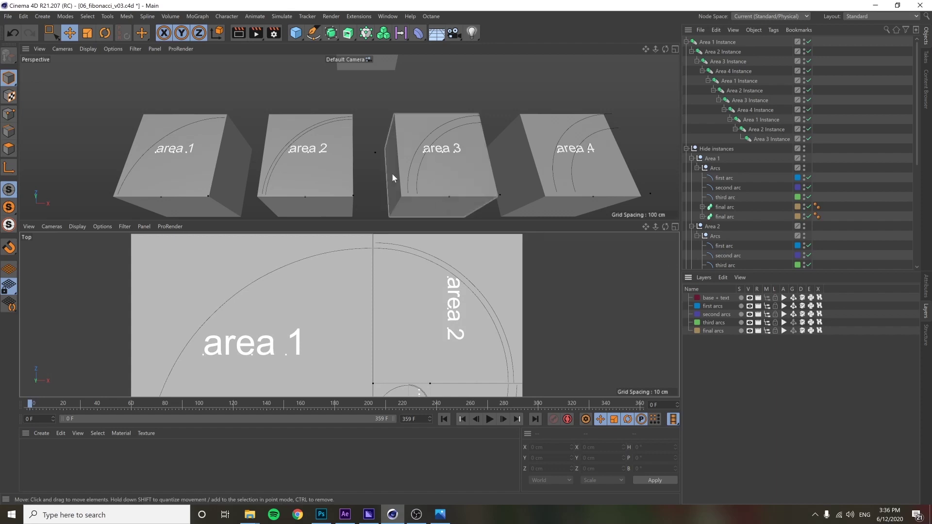
{"action": "left_click", "coordinate": [793, 314]}
{"action": "scroll", "coordinate": [422, 262], "scroll_direction": "down", "scroll_amount": 2}
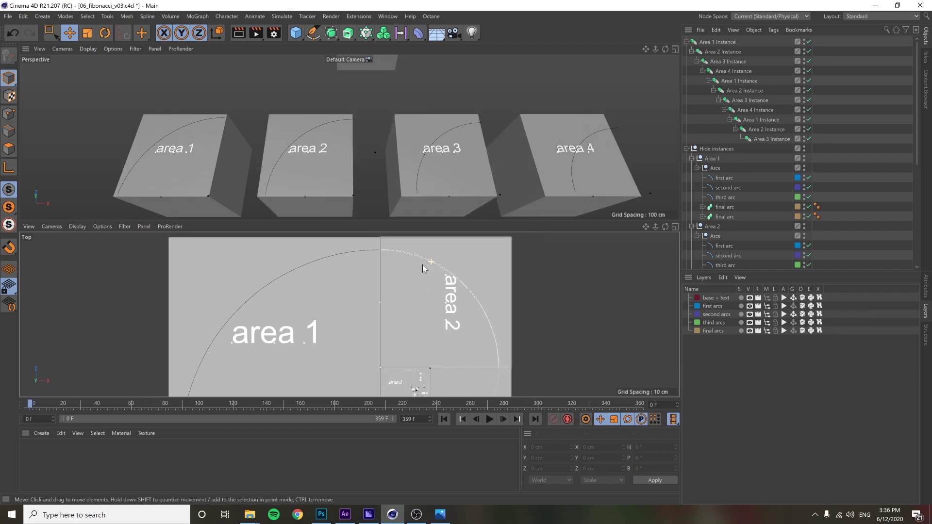
{"action": "middle_click_drag", "start_coordinate": [431, 321], "coordinate": [478, 290], "text": "alt"}
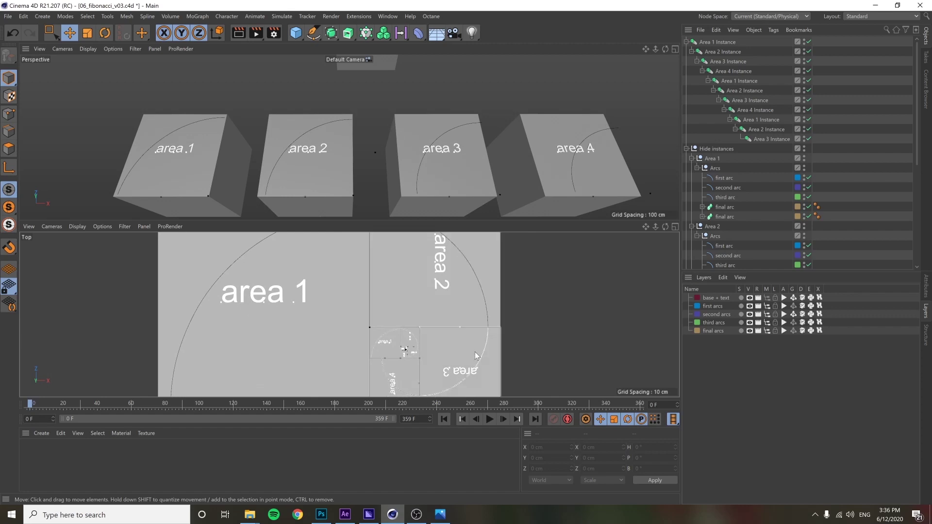
{"action": "scroll", "coordinate": [421, 357], "scroll_direction": "up", "scroll_amount": 3}
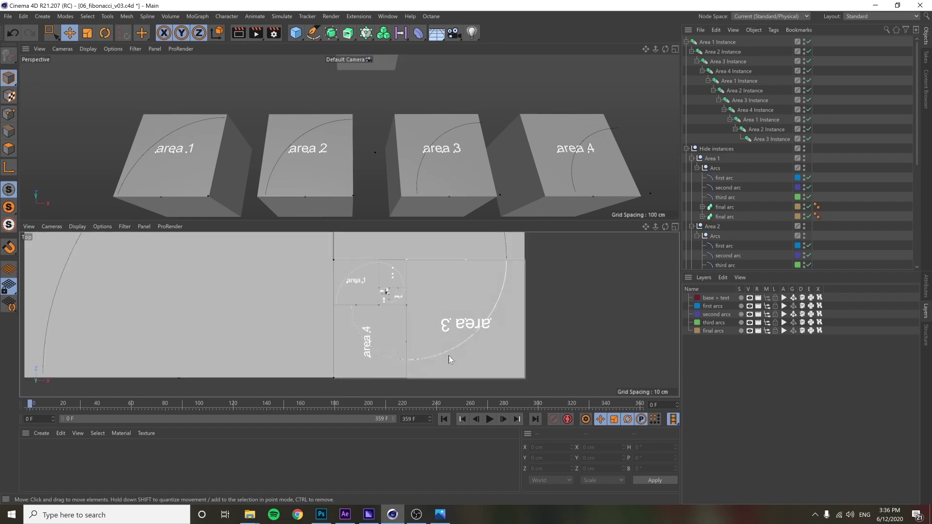
{"action": "left_click", "coordinate": [729, 177]}
{"action": "left_click", "coordinate": [926, 287]}
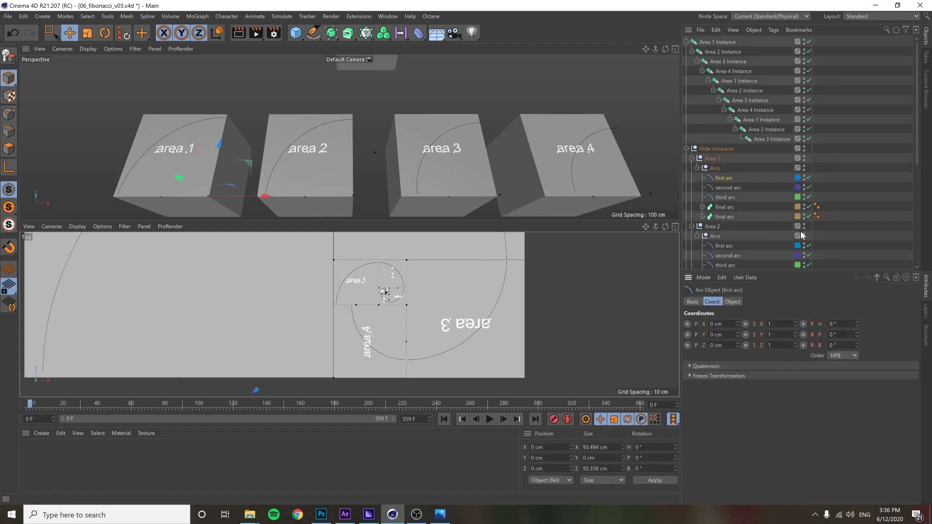
{"action": "left_click", "coordinate": [732, 301]}
{"action": "left_click_drag", "start_coordinate": [771, 334], "coordinate": [771, 349]}
{"action": "key", "text": "ctrl+z"}
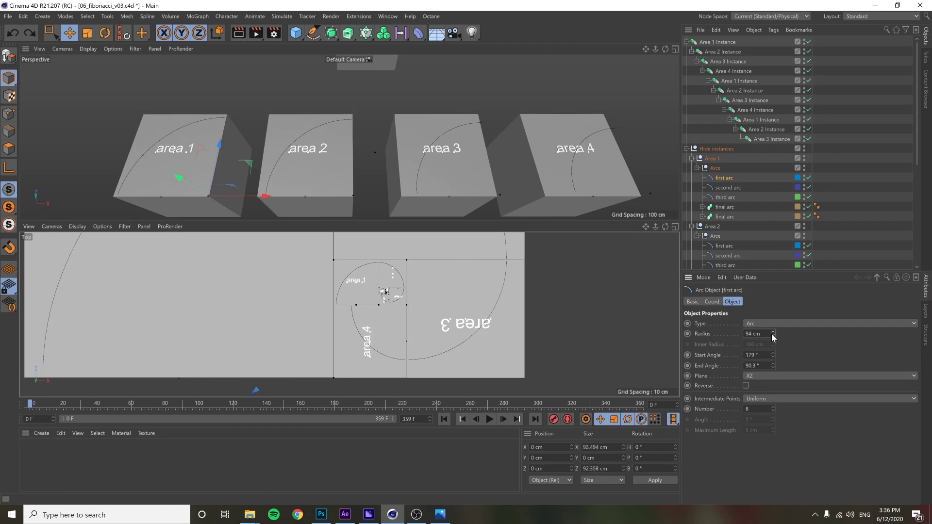
{"action": "left_click", "coordinate": [724, 186]}
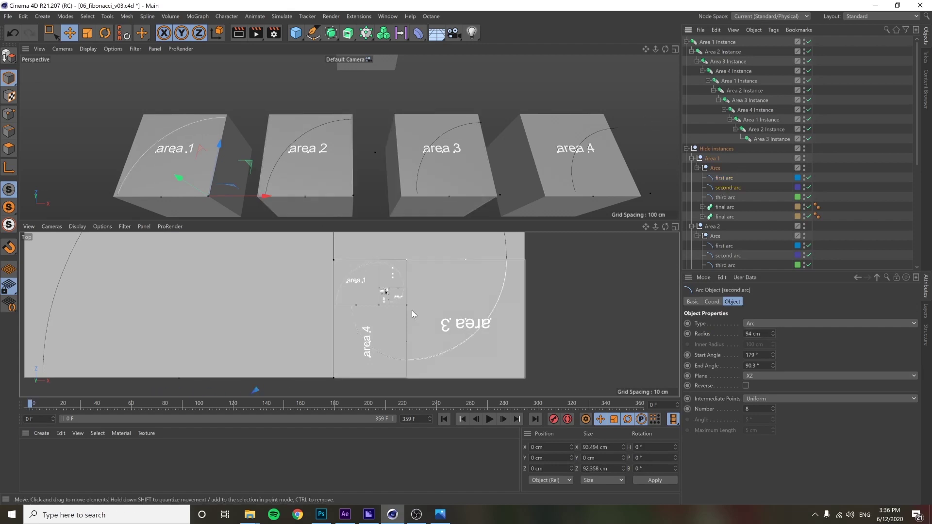
{"action": "scroll", "coordinate": [424, 363], "scroll_direction": "up", "scroll_amount": 5}
{"action": "scroll", "coordinate": [493, 353], "scroll_direction": "down", "scroll_amount": 7}
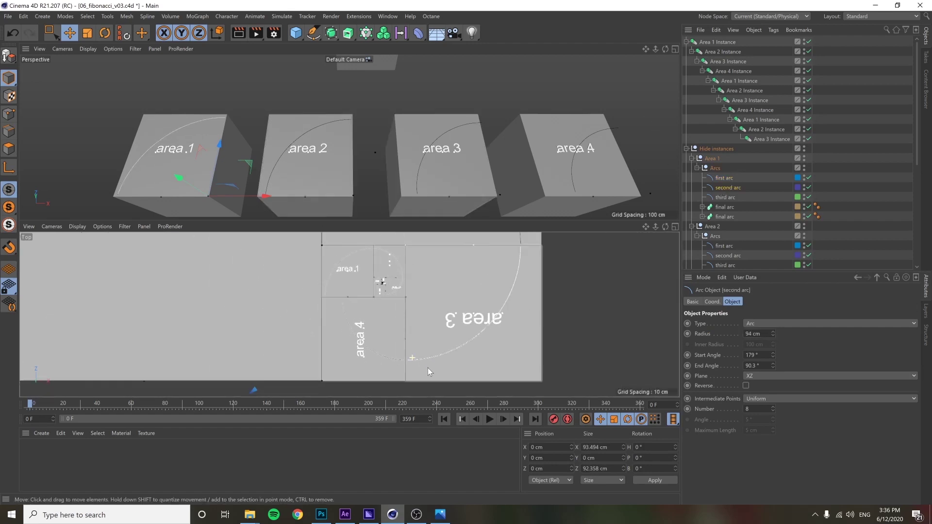
{"action": "left_click", "coordinate": [926, 311]}
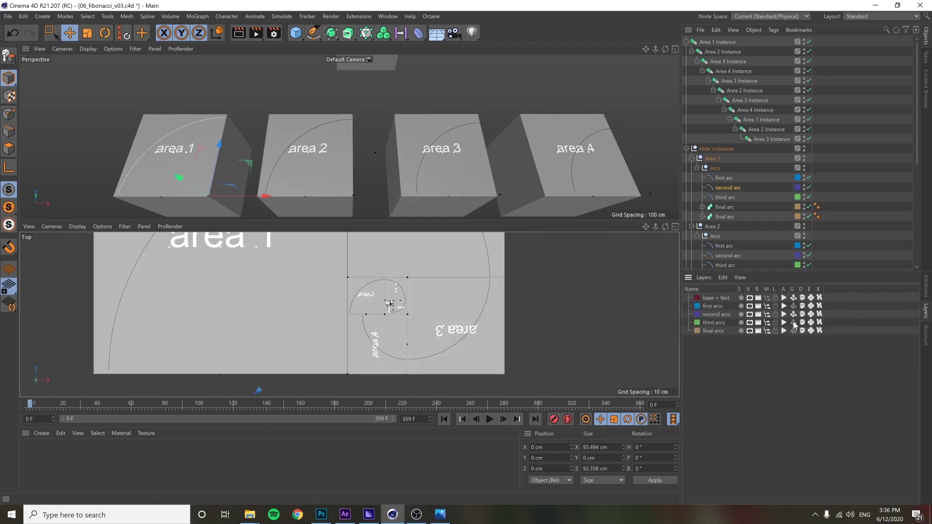
- Turn on generation for the third arcs layer and orbit the perspective view over all four area blocks
{"action": "left_click", "coordinate": [793, 323]}
{"action": "scroll", "coordinate": [199, 121], "scroll_direction": "up", "scroll_amount": 8}
{"action": "left_click_drag", "start_coordinate": [348, 80], "coordinate": [255, 147], "text": "alt"}
{"action": "scroll", "coordinate": [255, 146], "scroll_direction": "down", "scroll_amount": 5}
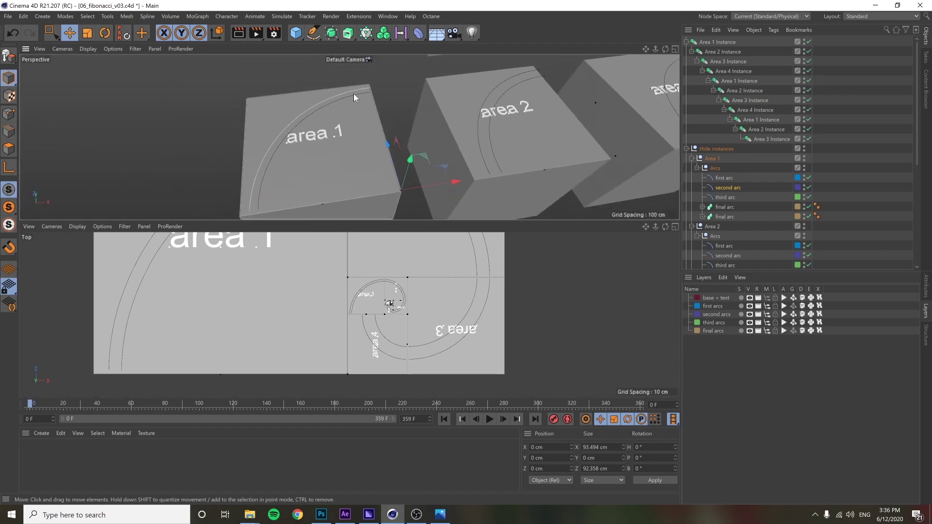
{"action": "middle_click_drag", "start_coordinate": [380, 158], "coordinate": [335, 160], "text": "alt"}
{"action": "scroll", "coordinate": [378, 330], "scroll_direction": "up", "scroll_amount": 6}
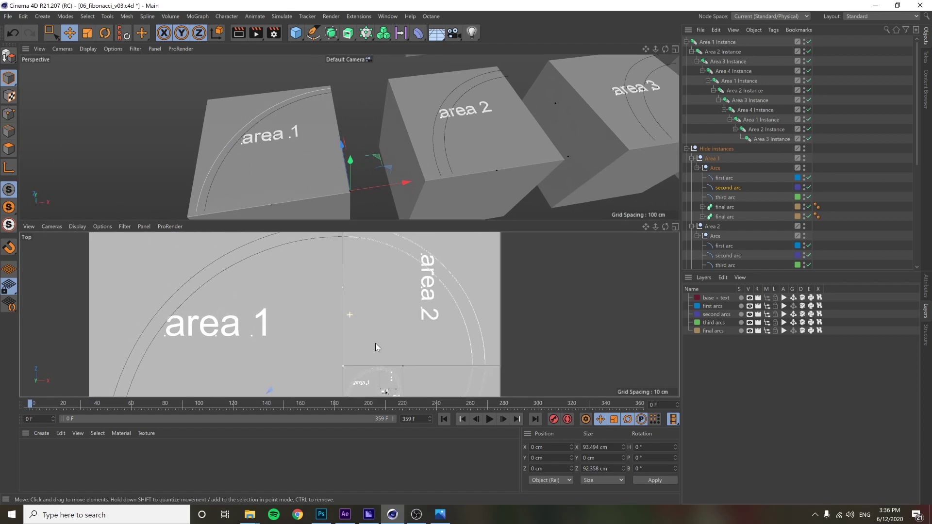
{"action": "scroll", "coordinate": [464, 129], "scroll_direction": "down", "scroll_amount": 4}
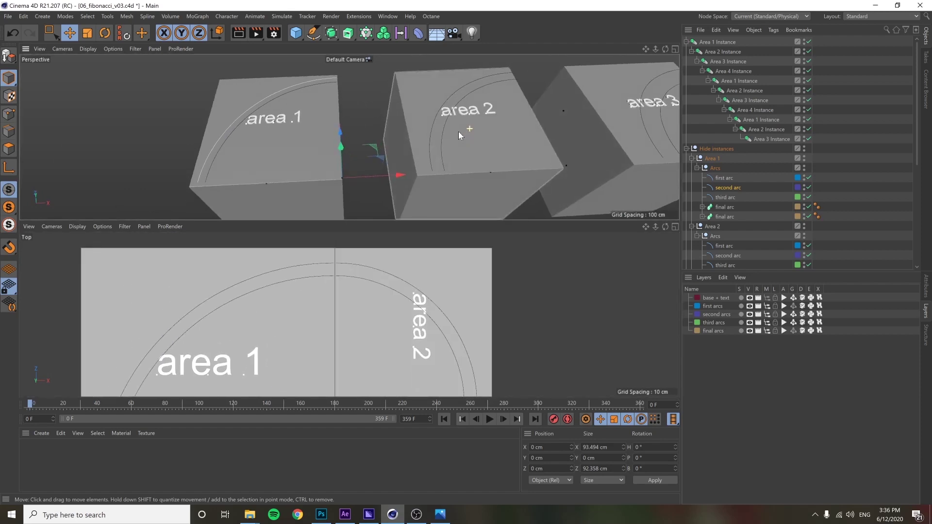
{"action": "middle_click_drag", "start_coordinate": [454, 129], "coordinate": [397, 105], "text": "alt"}
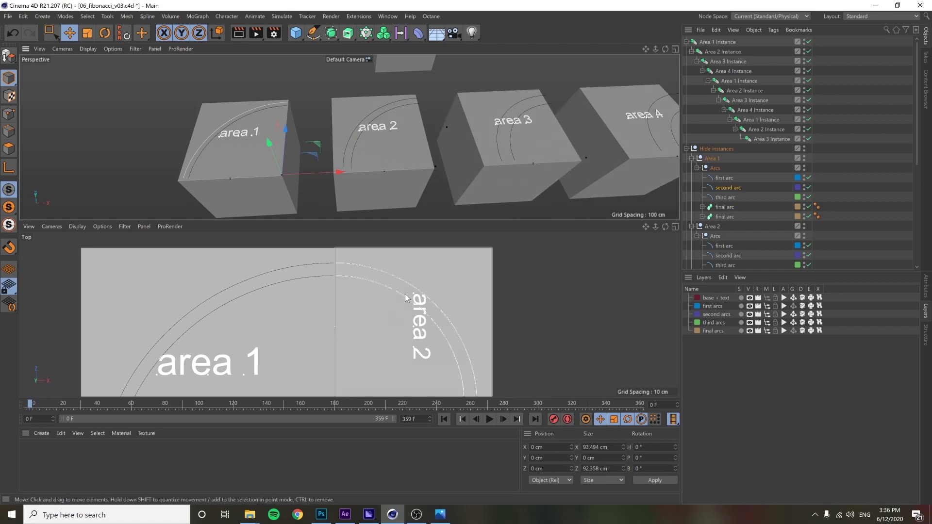
- Pan the top view and orbit the perspective to inspect the paired arcs spiralling inward
{"action": "middle_click_drag", "start_coordinate": [387, 366], "coordinate": [405, 281], "text": "alt"}
{"action": "scroll", "coordinate": [487, 301], "scroll_direction": "down", "scroll_amount": 1}
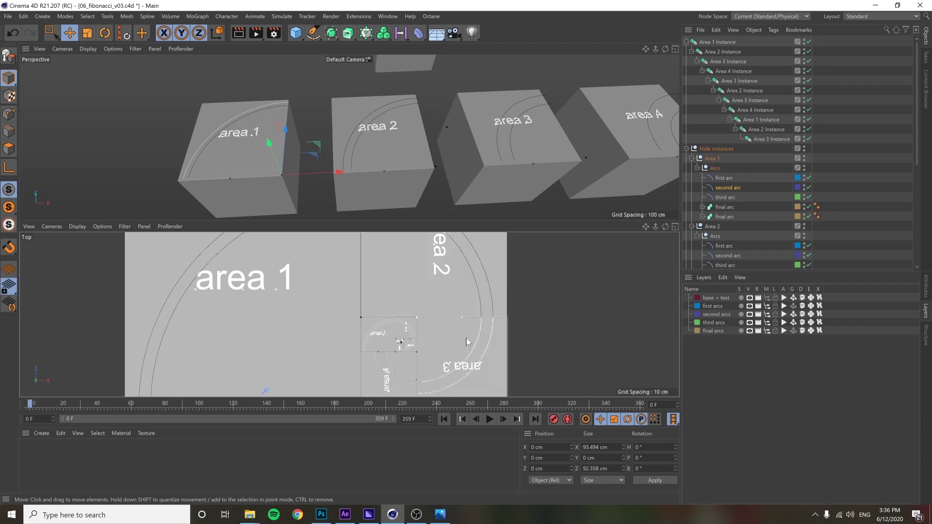
{"action": "middle_click_drag", "start_coordinate": [466, 347], "coordinate": [457, 307], "text": "alt"}
{"action": "left_click_drag", "start_coordinate": [472, 165], "coordinate": [135, 131], "text": "alt"}
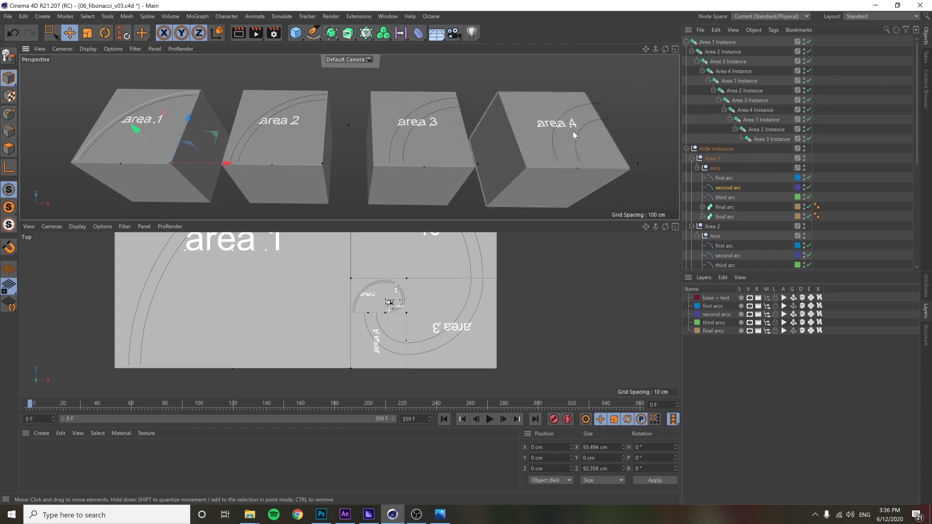
{"action": "scroll", "coordinate": [449, 272], "scroll_direction": "down", "scroll_amount": 3}
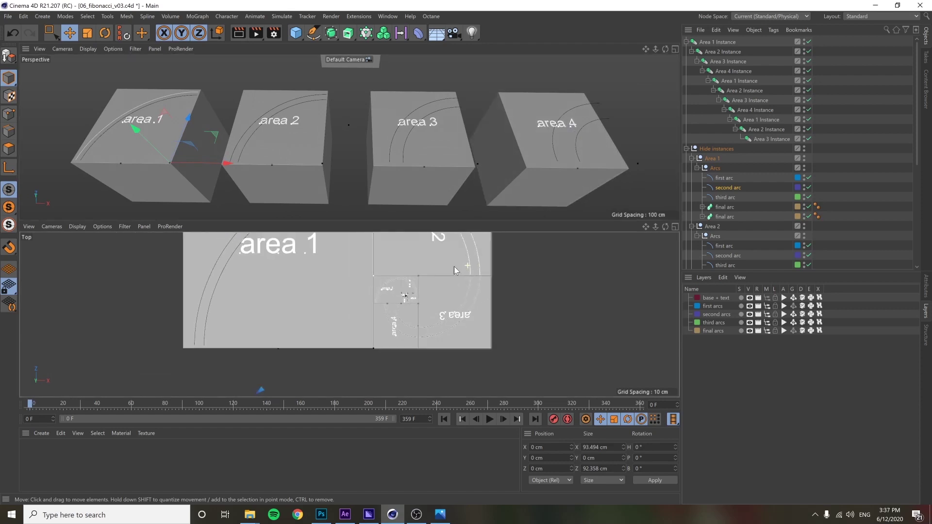
{"action": "scroll", "coordinate": [364, 271], "scroll_direction": "up", "scroll_amount": 2}
{"action": "scroll", "coordinate": [338, 270], "scroll_direction": "down", "scroll_amount": 2}
{"action": "middle_click_drag", "start_coordinate": [338, 270], "coordinate": [328, 310]}
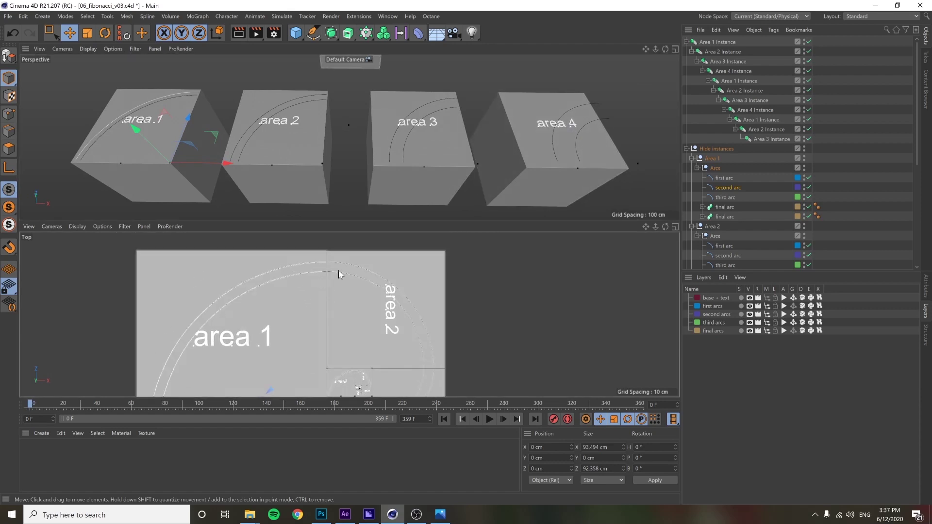
{"action": "middle_click_drag", "start_coordinate": [425, 336], "coordinate": [384, 304]}
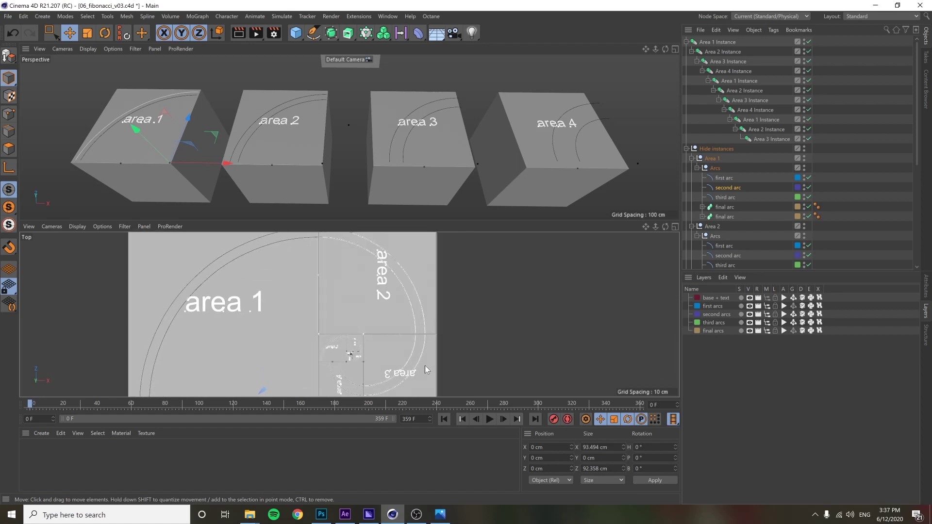
{"action": "middle_click_drag", "start_coordinate": [348, 366], "coordinate": [335, 306]}
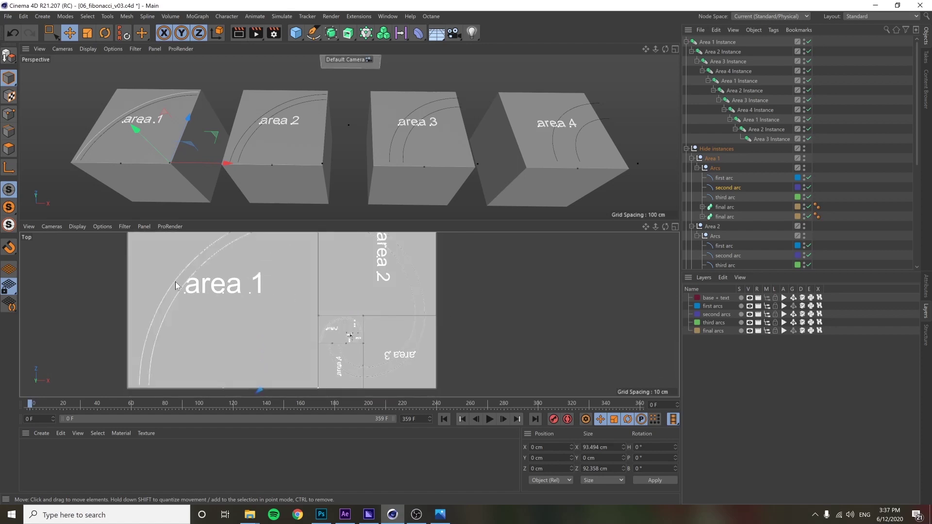
{"action": "scroll", "coordinate": [270, 279], "scroll_direction": "down", "scroll_amount": 2}
{"action": "scroll", "coordinate": [301, 257], "scroll_direction": "up", "scroll_amount": 1}
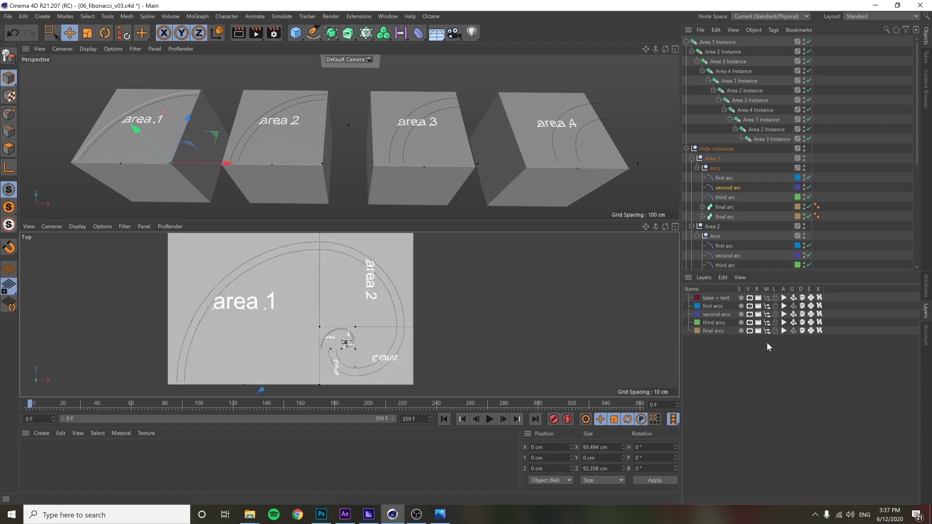
- Turn on generation for the final arcs layer and orbit close to the area 1 and area 4 tubes
{"action": "left_click", "coordinate": [794, 330]}
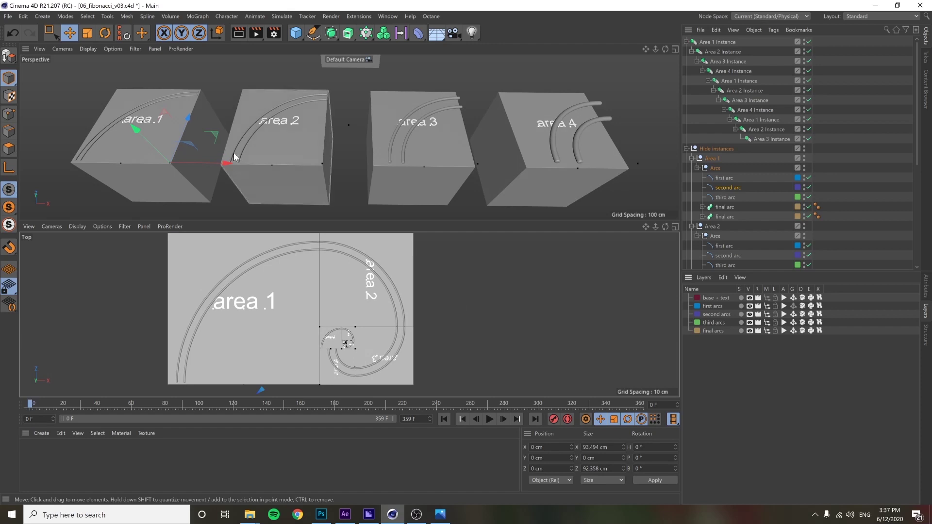
{"action": "left_click_drag", "start_coordinate": [141, 139], "coordinate": [128, 124], "text": "alt"}
{"action": "right_click_drag", "start_coordinate": [128, 124], "coordinate": [250, 147], "text": "alt"}
{"action": "left_click_drag", "start_coordinate": [250, 147], "coordinate": [441, 123], "text": "alt"}
{"action": "right_click_drag", "start_coordinate": [441, 124], "coordinate": [415, 153], "text": "alt"}
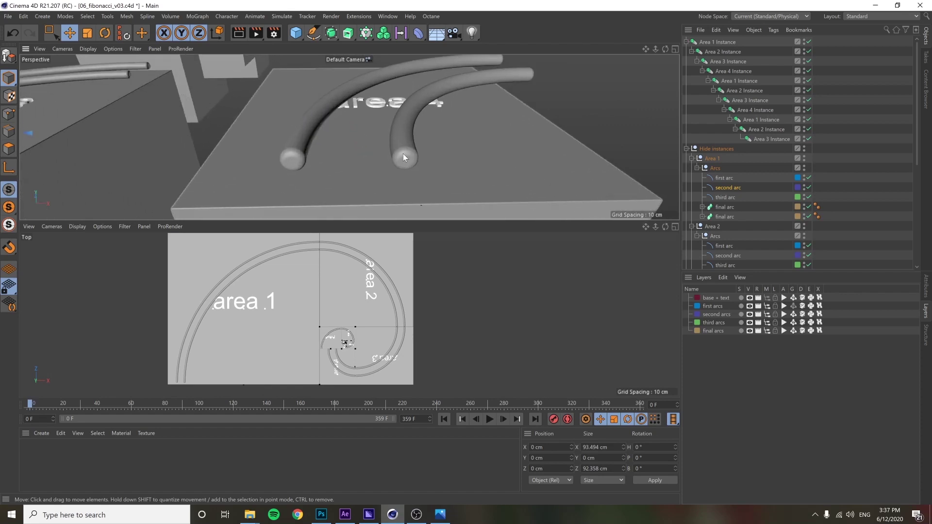
{"action": "right_click_drag", "start_coordinate": [300, 162], "coordinate": [328, 164], "text": "alt"}
{"action": "left_click_drag", "start_coordinate": [328, 164], "coordinate": [212, 149], "text": "alt"}
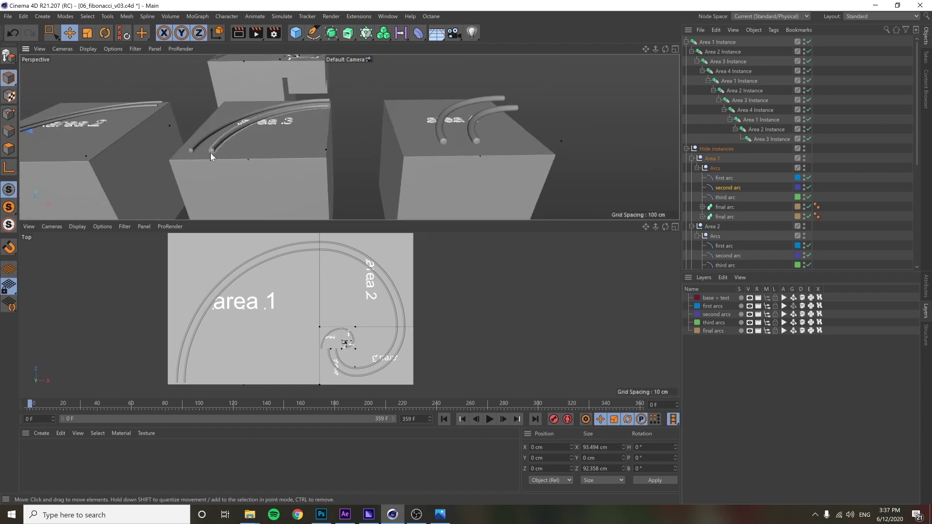
- Nudge the top view and orbit the perspective camera around all four area blocks
{"action": "scroll", "coordinate": [405, 336], "scroll_direction": "up", "scroll_amount": 10}
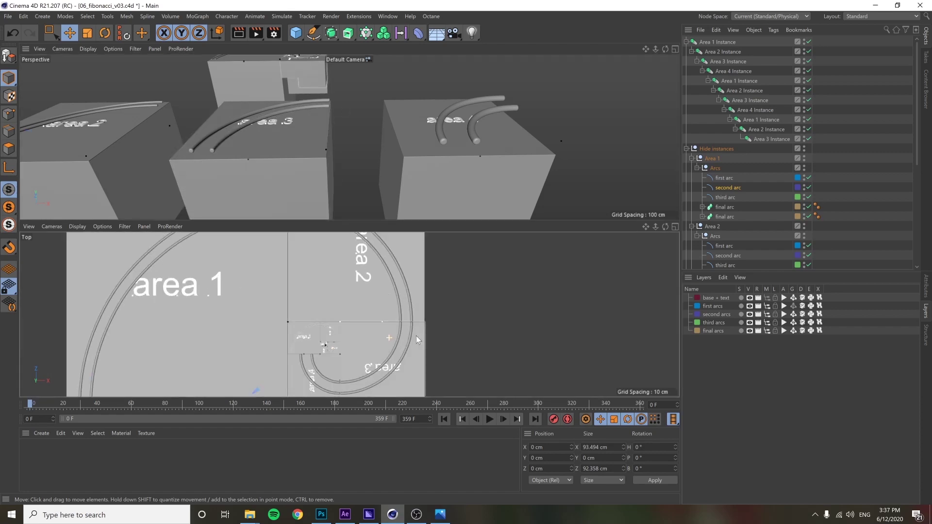
{"action": "scroll", "coordinate": [339, 308], "scroll_direction": "down", "scroll_amount": 4}
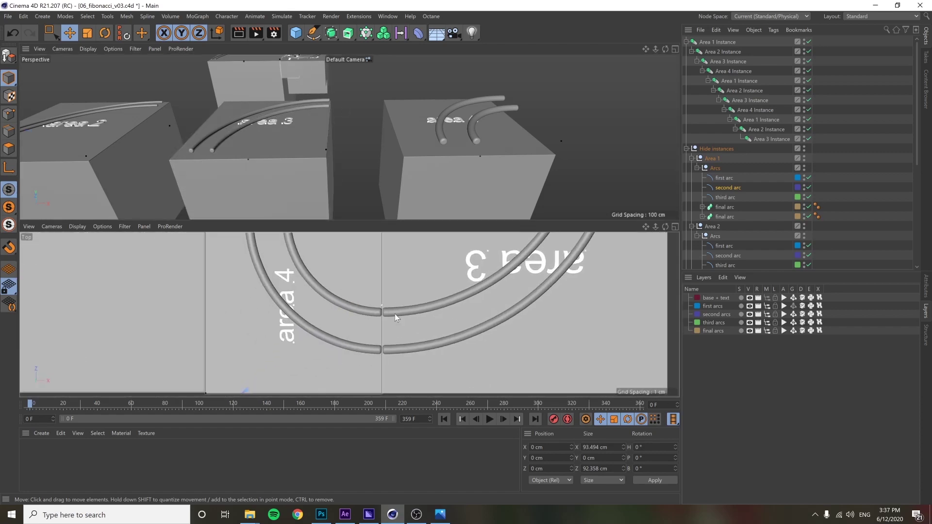
{"action": "scroll", "coordinate": [398, 310], "scroll_direction": "down", "scroll_amount": 3}
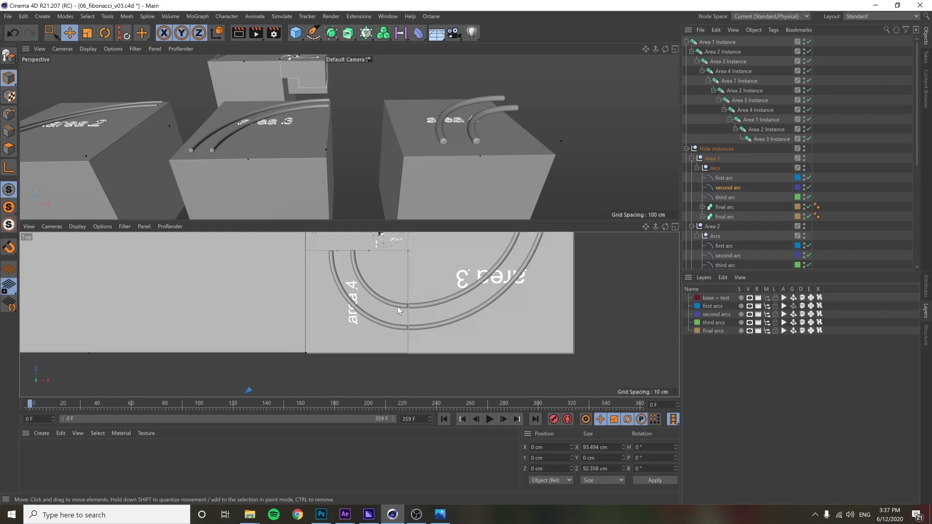
{"action": "middle_click_drag", "start_coordinate": [412, 298], "coordinate": [403, 318], "text": "alt"}
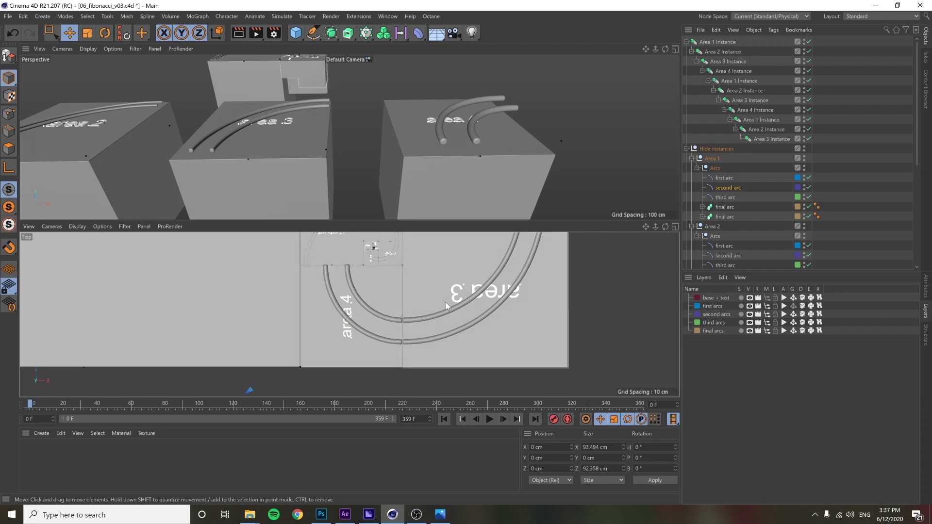
{"action": "left_click_drag", "start_coordinate": [272, 151], "coordinate": [295, 138], "text": "alt"}
{"action": "scroll", "coordinate": [295, 138], "scroll_direction": "down", "scroll_amount": 5}
{"action": "left_click_drag", "start_coordinate": [232, 142], "coordinate": [356, 121], "text": "alt"}
{"action": "scroll", "coordinate": [333, 138], "scroll_direction": "up", "scroll_amount": 3}
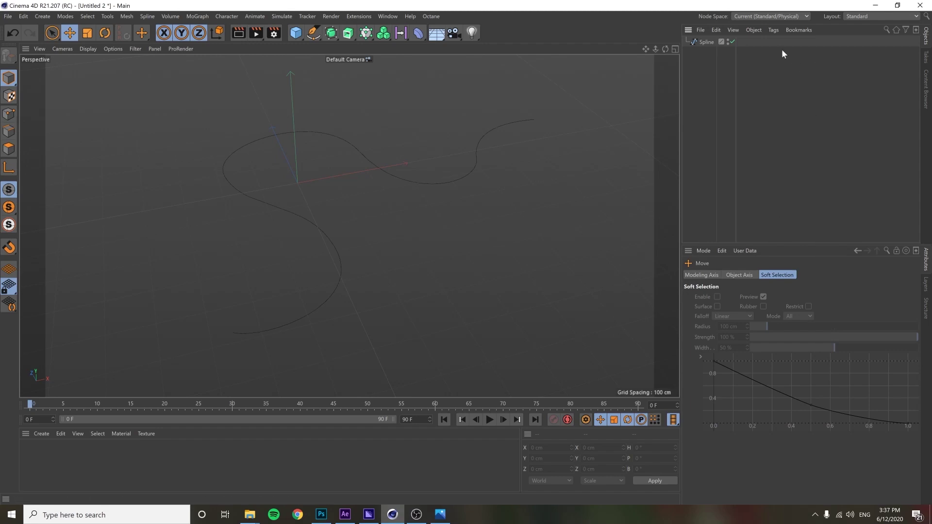
- Create an outline copy around the S-shaped spline via Spline > Create Outline, then deselect it
{"action": "left_click", "coordinate": [87, 16]}
{"action": "left_click", "coordinate": [107, 17]}
{"action": "left_click", "coordinate": [223, 169]}
{"action": "left_click", "coordinate": [147, 16]}
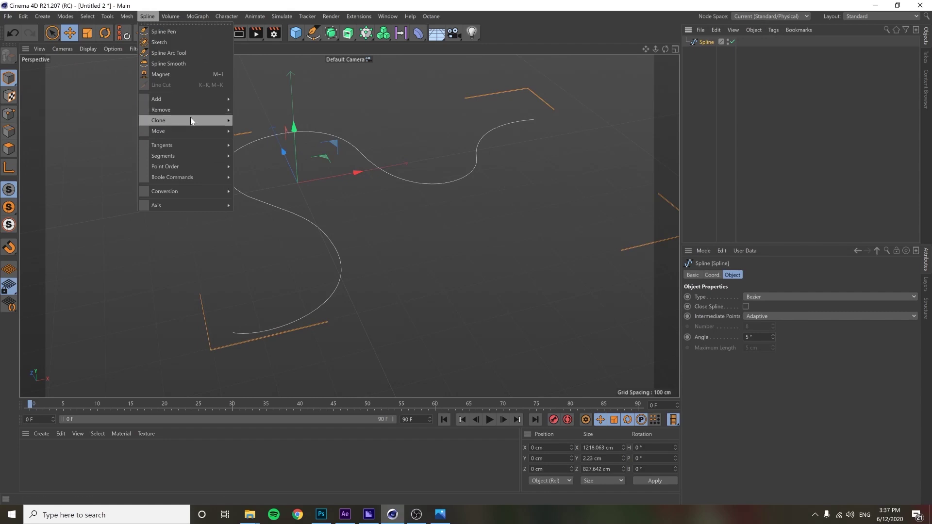
{"action": "mouse_move", "coordinate": [202, 119]}
{"action": "left_click", "coordinate": [262, 121]}
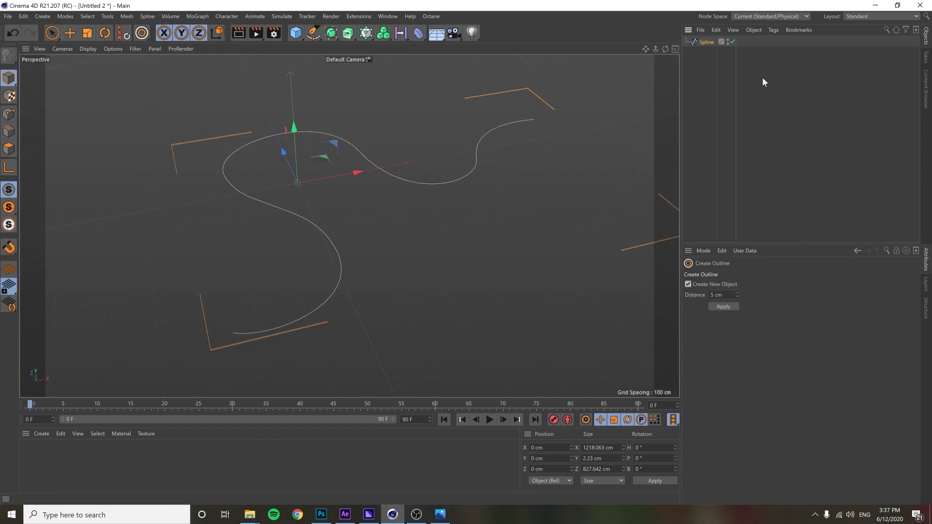
{"action": "left_click_drag", "start_coordinate": [455, 226], "coordinate": [631, 257]}
{"action": "left_click", "coordinate": [816, 80]}
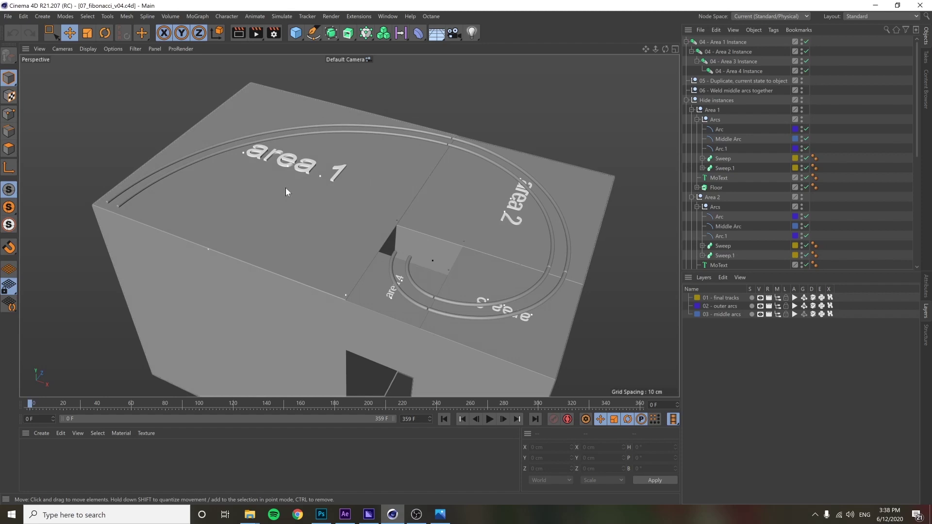
- Switch off generators on the 01 - final tracks layer and orbit over the area box tops to view the bare arcs
{"action": "left_click", "coordinate": [804, 298]}
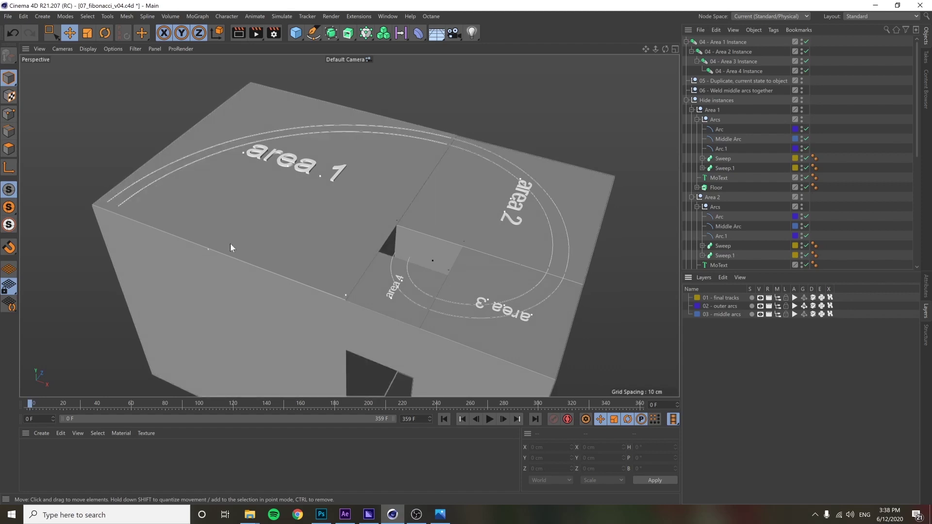
{"action": "scroll", "coordinate": [315, 266], "scroll_direction": "down", "scroll_amount": 10}
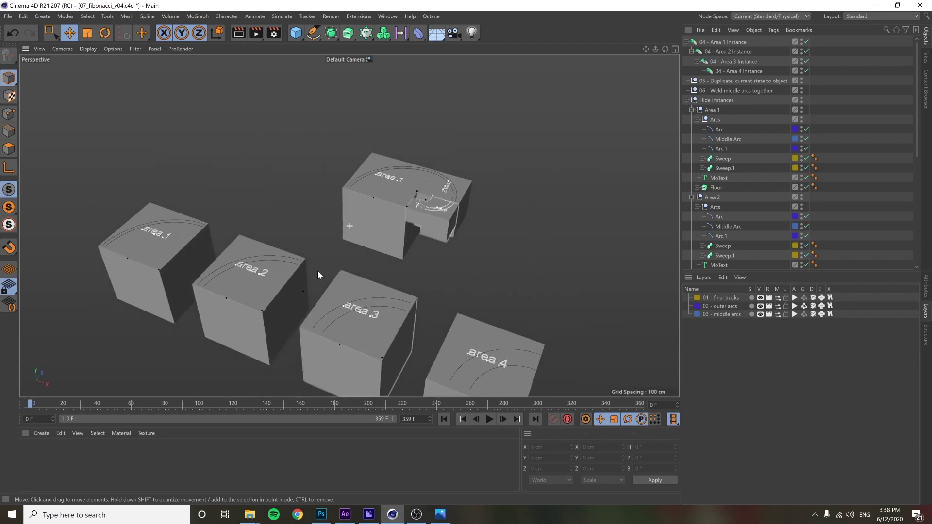
{"action": "middle_click_drag", "start_coordinate": [317, 271], "coordinate": [309, 237]}
{"action": "scroll", "coordinate": [126, 207], "scroll_direction": "up", "scroll_amount": 10}
{"action": "left_click_drag", "start_coordinate": [462, 253], "coordinate": [248, 312], "text": "alt"}
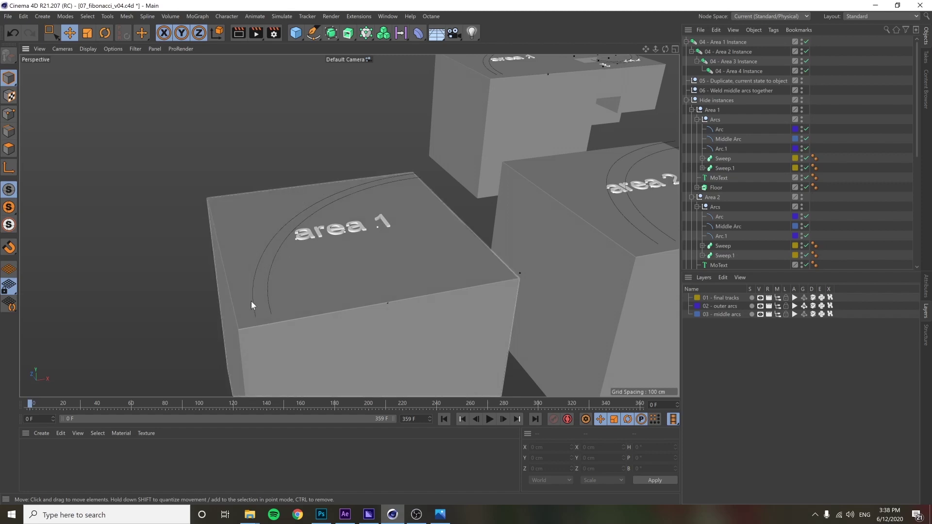
{"action": "scroll", "coordinate": [422, 209], "scroll_direction": "down", "scroll_amount": 5}
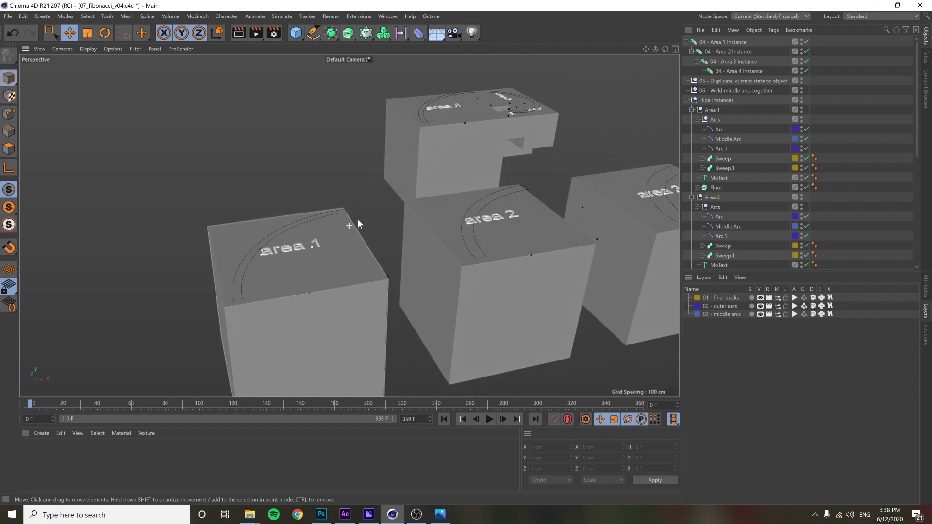
{"action": "left_click_drag", "start_coordinate": [357, 216], "coordinate": [246, 319], "text": "alt"}
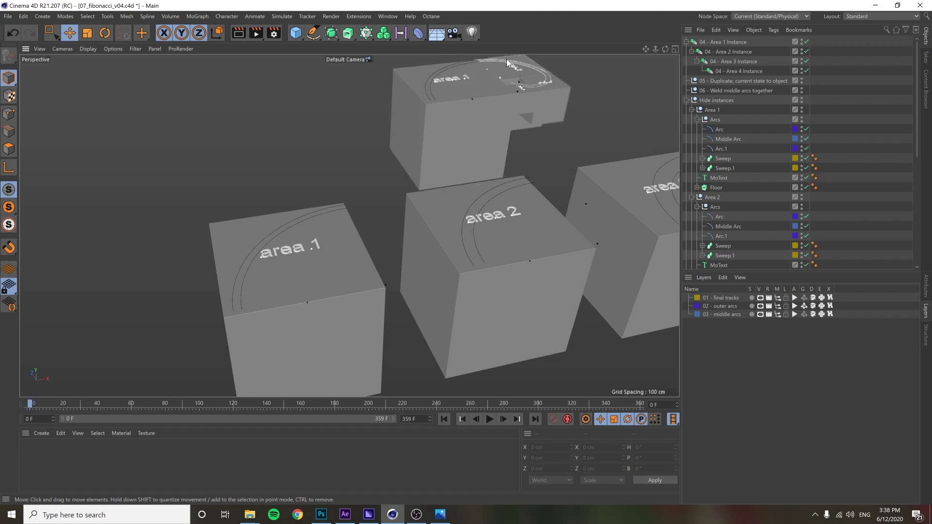
{"action": "scroll", "coordinate": [269, 279], "scroll_direction": "up", "scroll_amount": 5}
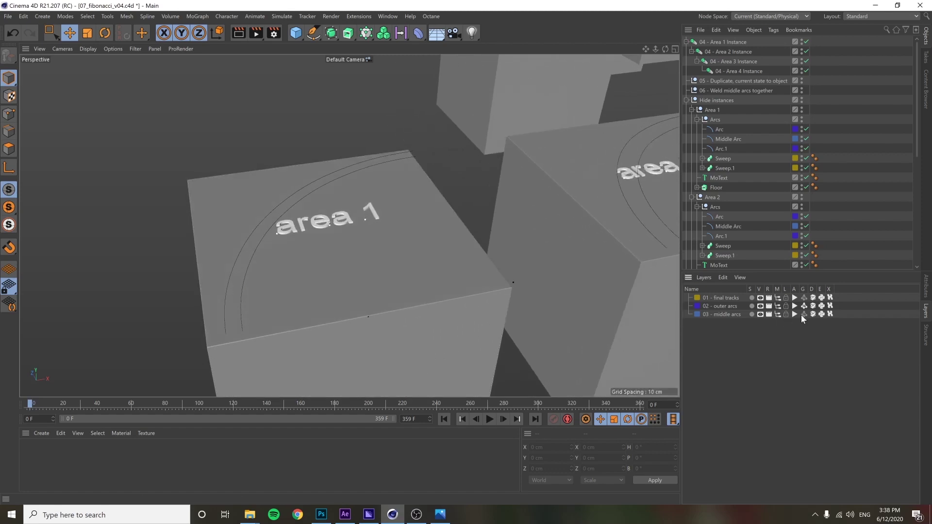
{"action": "scroll", "coordinate": [238, 311], "scroll_direction": "up", "scroll_amount": 5}
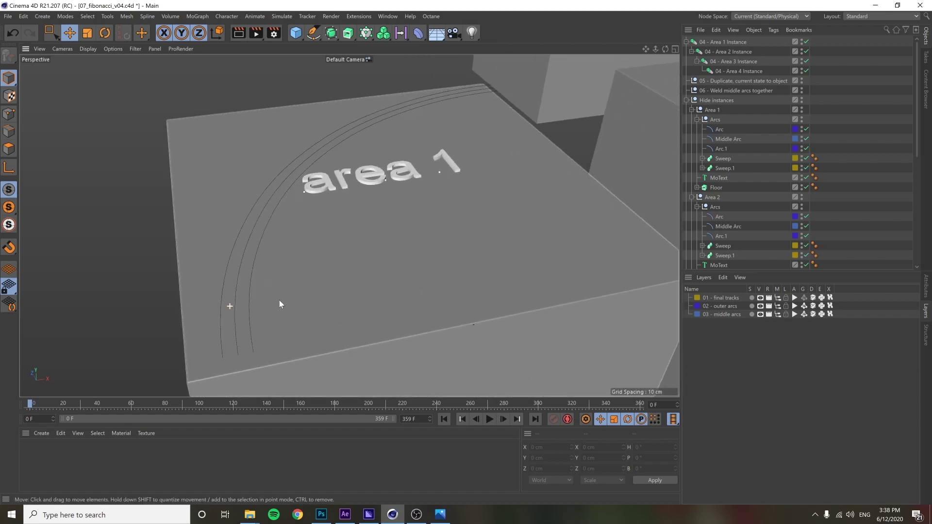
{"action": "scroll", "coordinate": [280, 305], "scroll_direction": "up", "scroll_amount": 3}
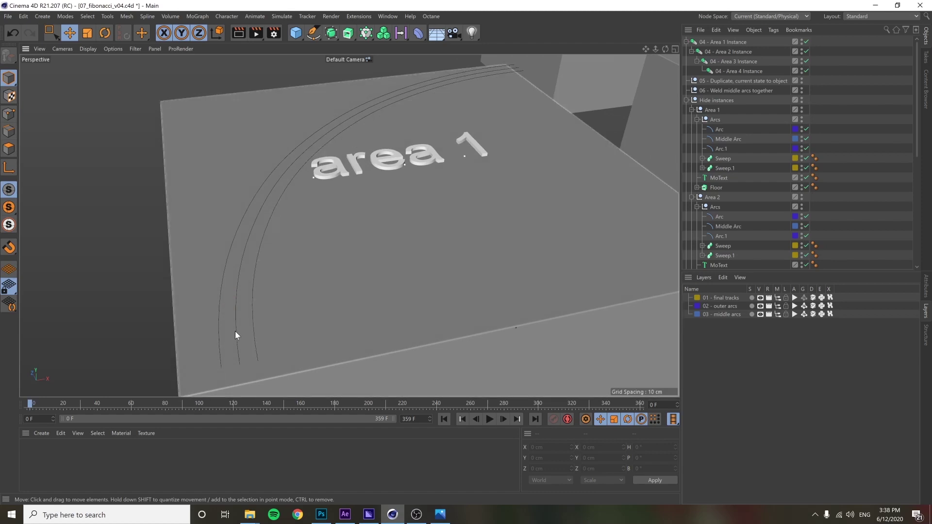
{"action": "left_click", "coordinate": [237, 331]}
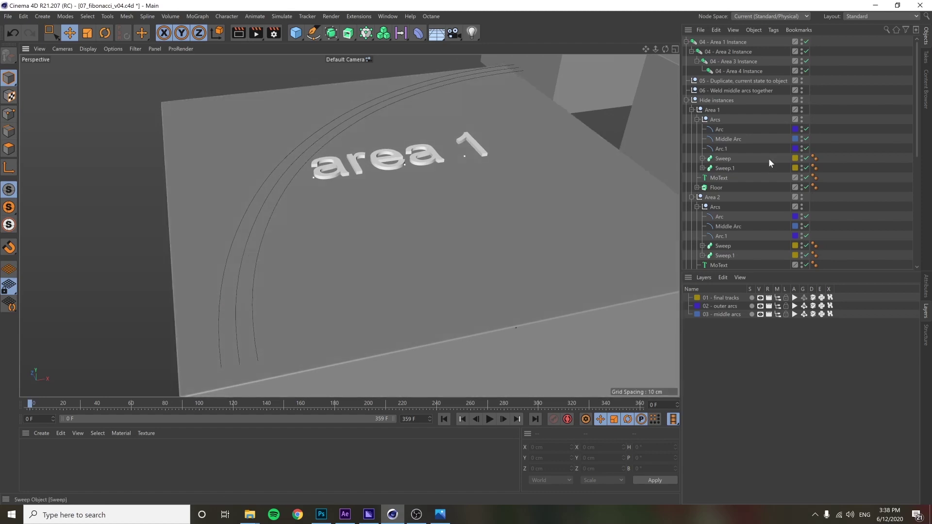
{"action": "left_click", "coordinate": [925, 286]}
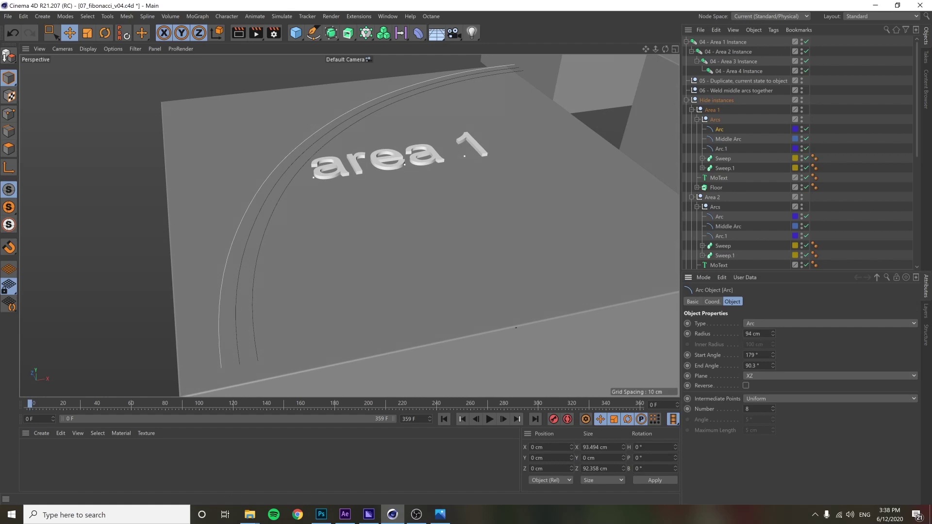
{"action": "left_click", "coordinate": [720, 149]}
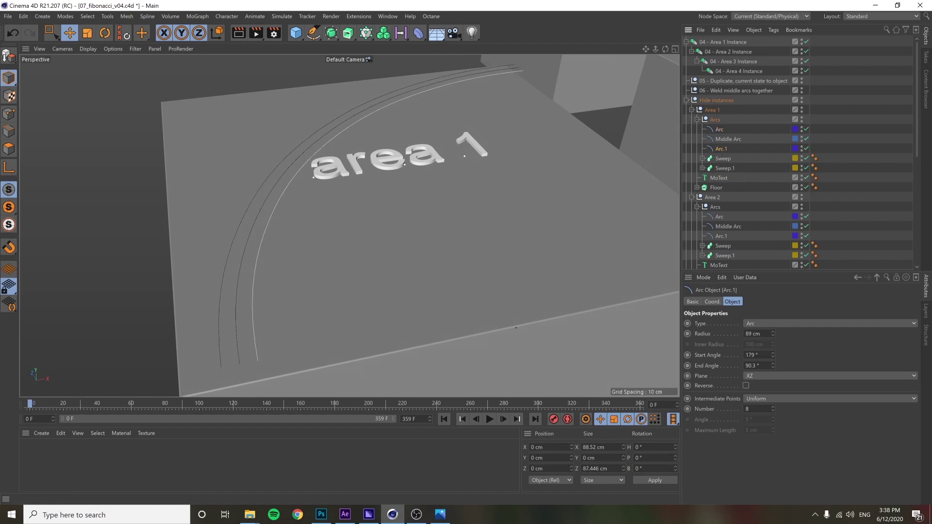
{"action": "left_click", "coordinate": [726, 139]}
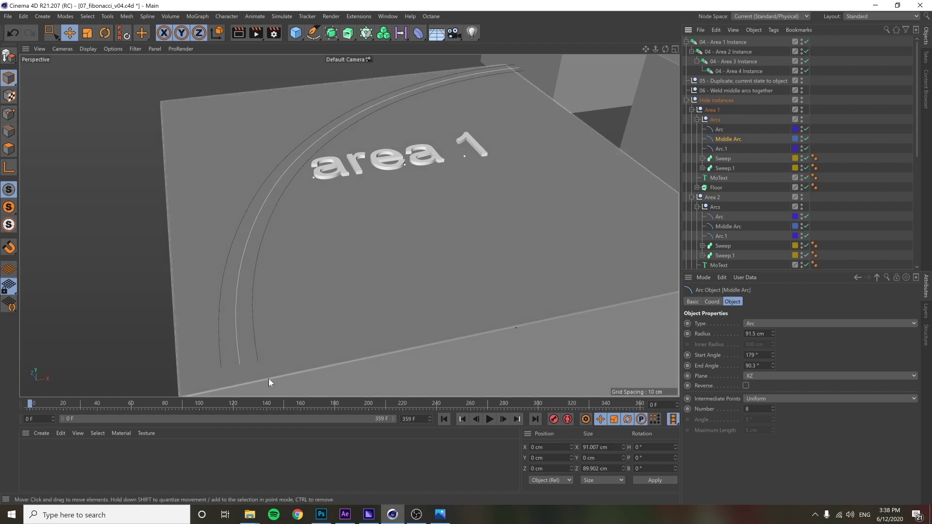
{"action": "scroll", "coordinate": [427, 147], "scroll_direction": "down", "scroll_amount": 5}
{"action": "left_click_drag", "start_coordinate": [427, 147], "coordinate": [426, 168], "text": "alt"}
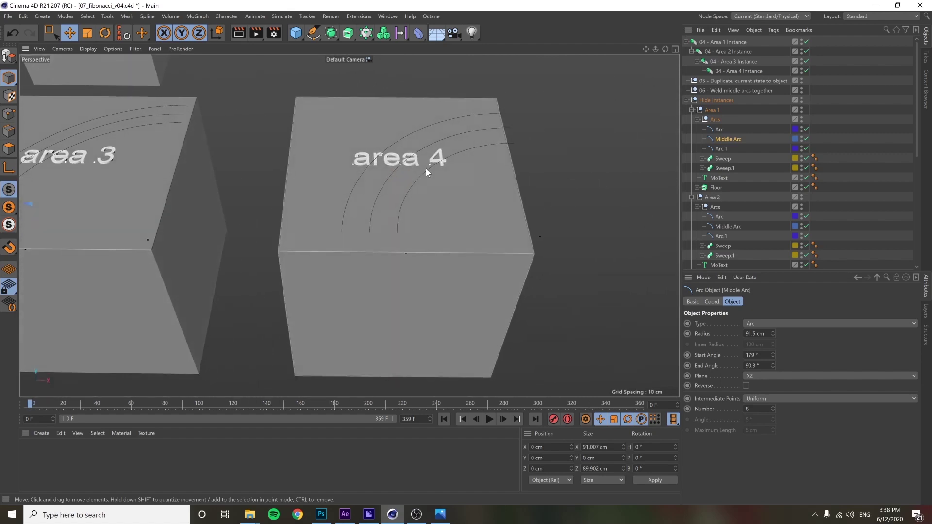
{"action": "scroll", "coordinate": [364, 185], "scroll_direction": "down", "scroll_amount": 5}
{"action": "left_click_drag", "start_coordinate": [363, 182], "coordinate": [304, 293], "text": "alt"}
{"action": "scroll", "coordinate": [305, 293], "scroll_direction": "up", "scroll_amount": 8}
{"action": "left_click_drag", "start_coordinate": [339, 261], "coordinate": [309, 195], "text": "alt"}
{"action": "left_click", "coordinate": [310, 195]}
{"action": "scroll", "coordinate": [310, 195], "scroll_direction": "up", "scroll_amount": 2}
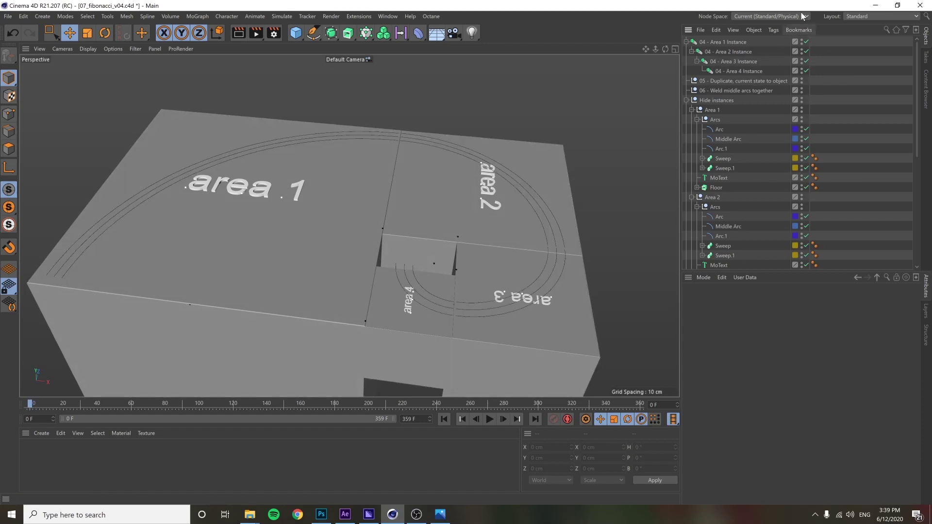
- Select all four Area Instances and switch their Instance Mode to plain Instance
{"action": "left_click", "coordinate": [717, 51]}
{"action": "left_click", "coordinate": [728, 61]}
{"action": "left_click", "coordinate": [734, 72]}
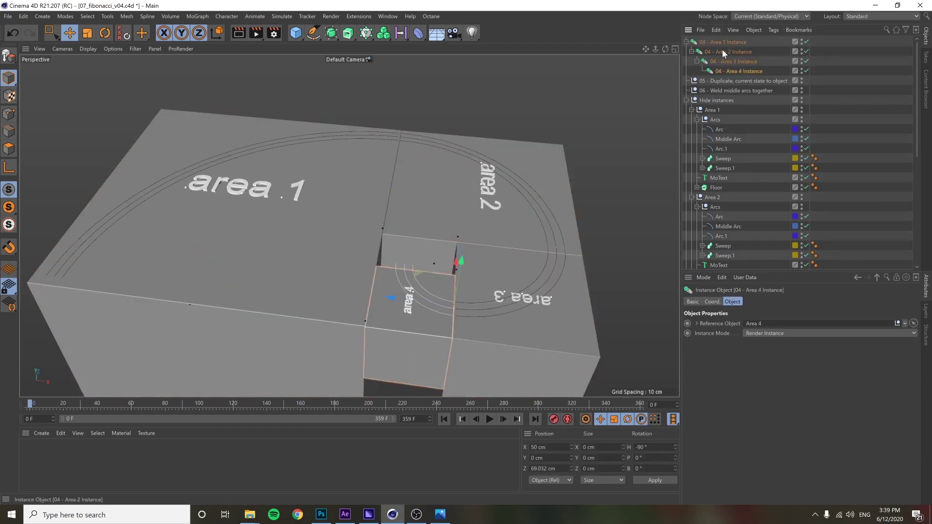
{"action": "left_click_drag", "start_coordinate": [412, 252], "coordinate": [405, 176], "text": "alt"}
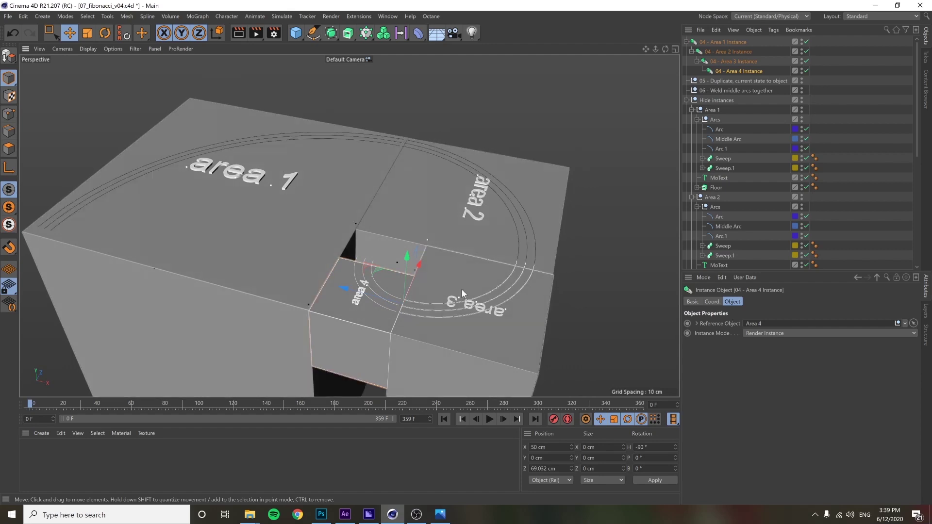
{"action": "left_click", "coordinate": [746, 51]}
{"action": "left_click", "coordinate": [744, 70], "text": "shift"}
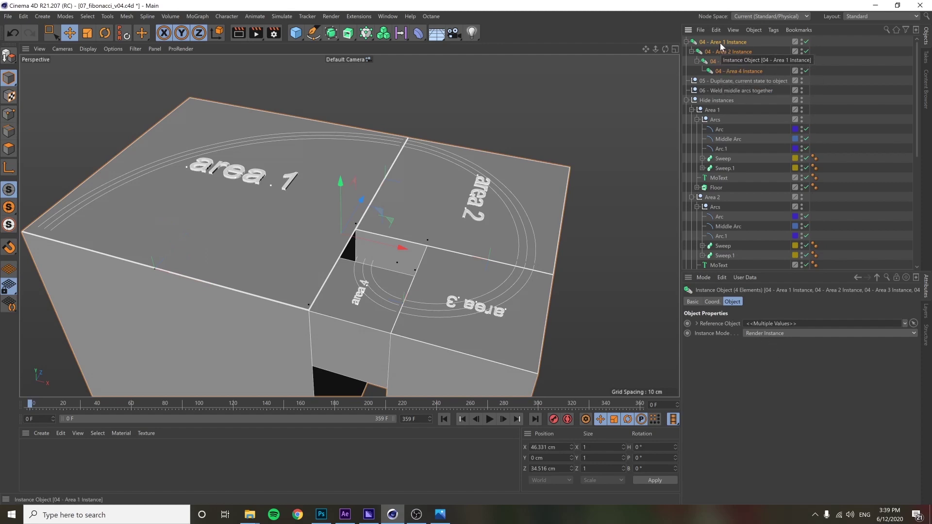
{"action": "left_click", "coordinate": [777, 333]}
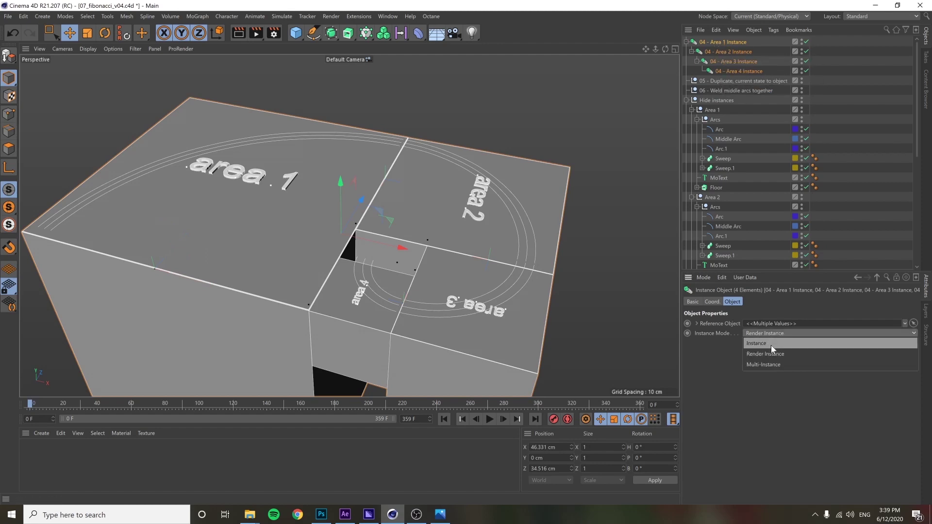
{"action": "left_click", "coordinate": [761, 343]}
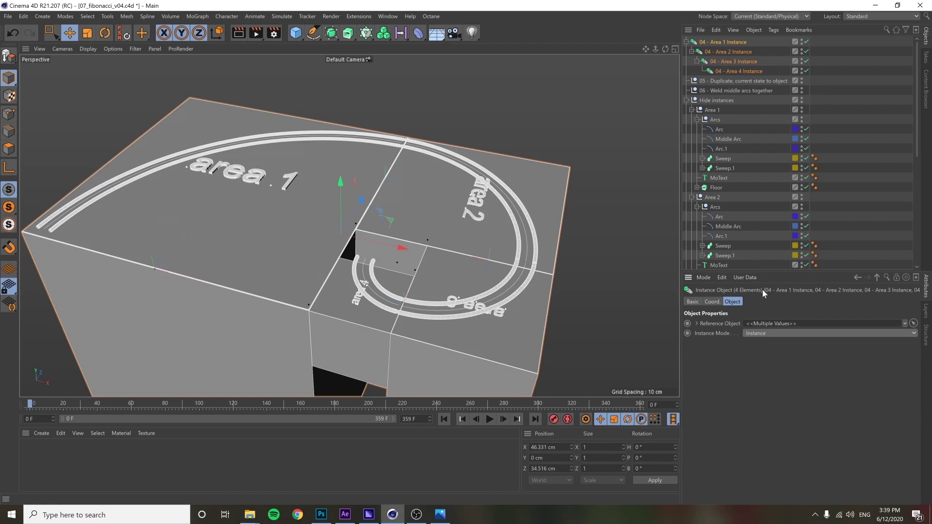
{"action": "right_click", "coordinate": [712, 42]}
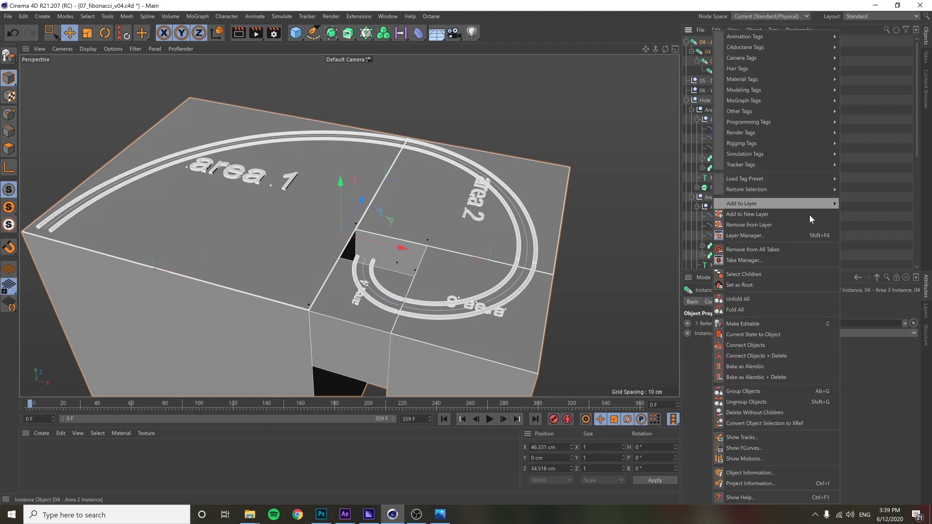
- Convert the instances' current state to objects and select each area's Middle Arc in the copy
{"action": "left_click", "coordinate": [791, 335]}
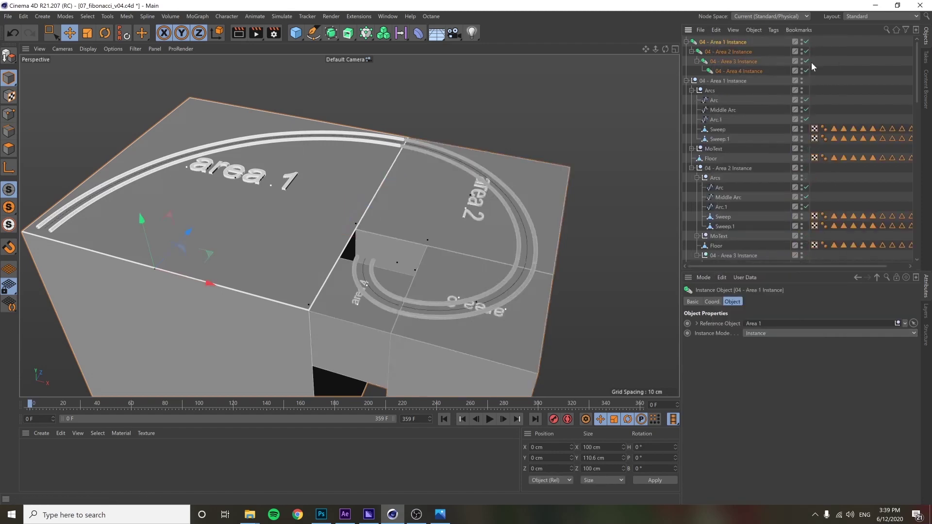
{"action": "left_click", "coordinate": [728, 80]}
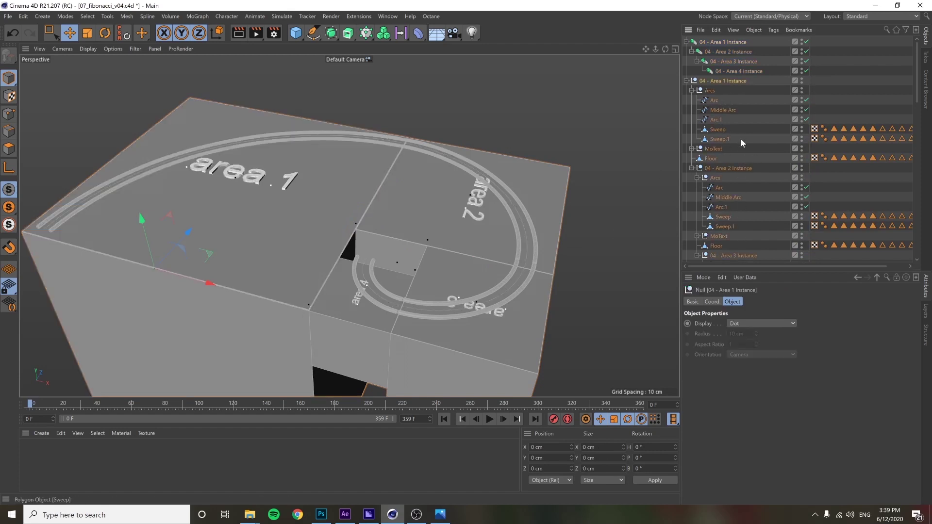
{"action": "left_click", "coordinate": [725, 110]}
{"action": "left_click", "coordinate": [737, 197], "text": "ctrl"}
{"action": "scroll", "coordinate": [740, 194], "scroll_direction": "down", "scroll_amount": 4}
{"action": "left_click", "coordinate": [730, 168], "text": "ctrl"}
{"action": "scroll", "coordinate": [741, 196], "scroll_direction": "down", "scroll_amount": 2}
{"action": "scroll", "coordinate": [749, 172], "scroll_direction": "up", "scroll_amount": 6}
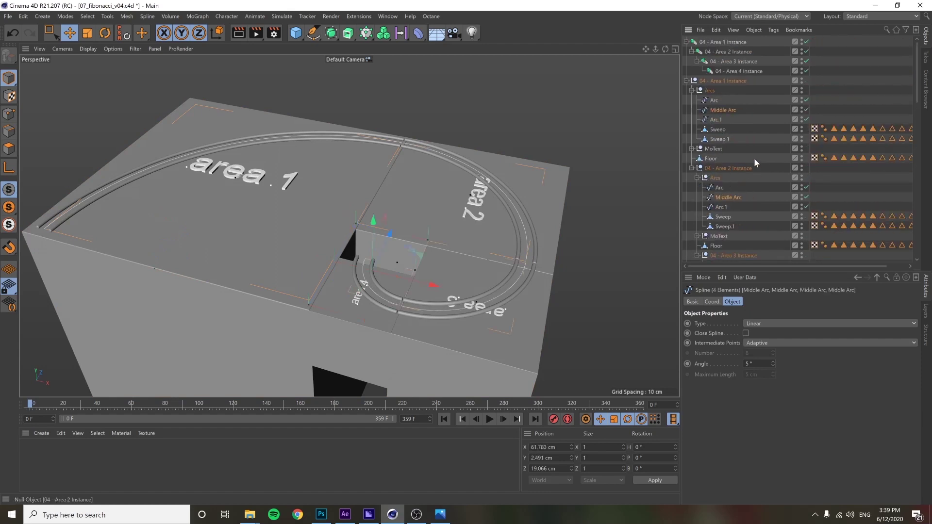
- Move the four Middle Arcs to the top level and delete the leftover converted hierarchy
{"action": "left_click_drag", "start_coordinate": [702, 77], "coordinate": [702, 77]}
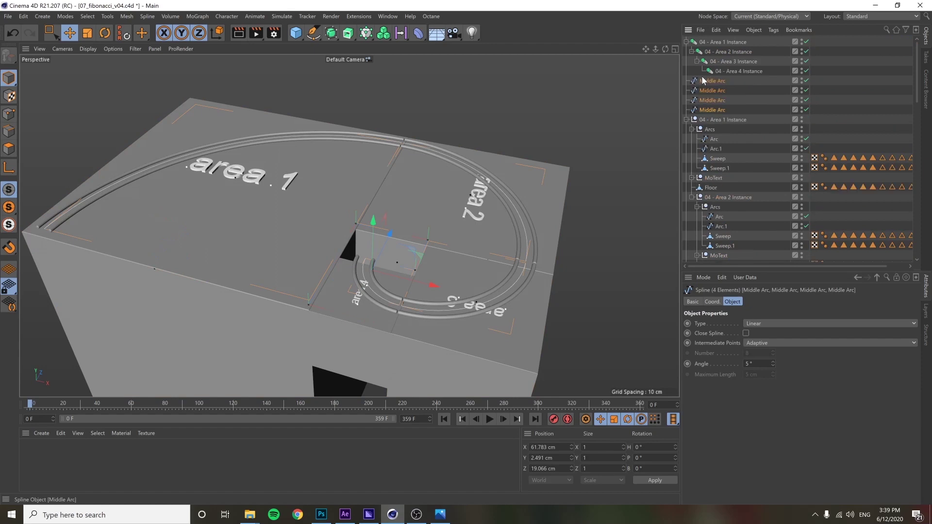
{"action": "left_click", "coordinate": [706, 120]}
{"action": "key", "text": "Delete"}
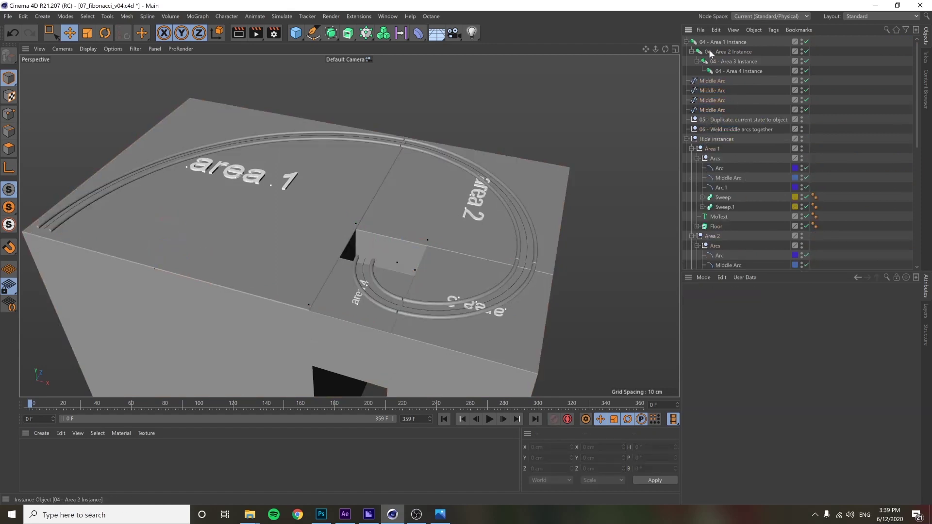
- Hide the area instances so only the bare spiral of Middle Arcs shows
{"action": "left_click", "coordinate": [710, 82]}
{"action": "left_click", "coordinate": [708, 93]}
{"action": "left_click", "coordinate": [708, 97]}
{"action": "left_click", "coordinate": [706, 109]}
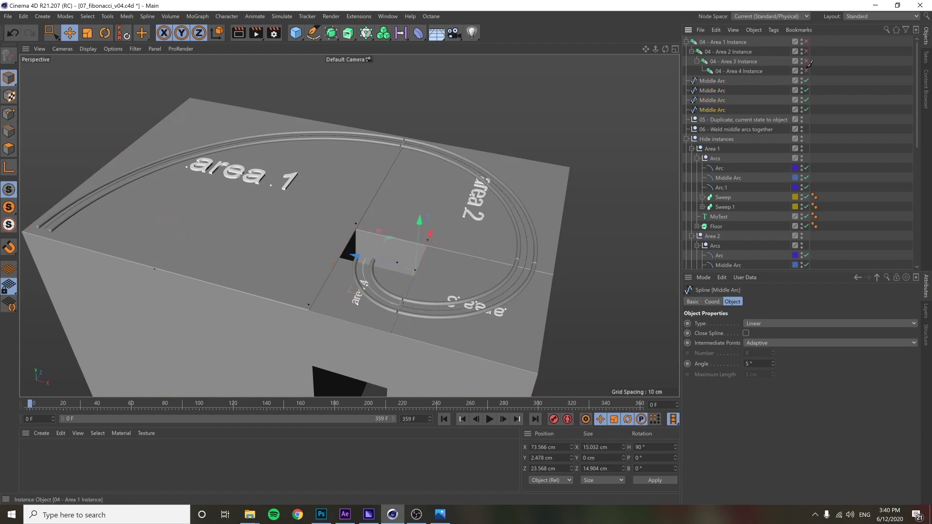
{"action": "left_click", "coordinate": [809, 63]}
{"action": "left_click", "coordinate": [366, 208]}
{"action": "left_click_drag", "start_coordinate": [337, 244], "coordinate": [372, 224], "text": "alt"}
- Join the four Middle Arcs into one spline with Connect Objects + Delete
{"action": "left_click", "coordinate": [718, 81]}
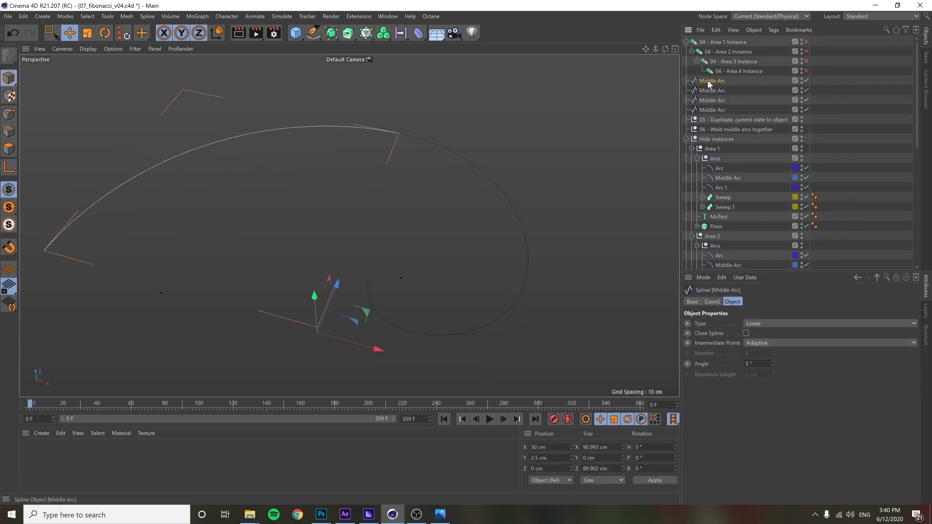
{"action": "left_click", "coordinate": [712, 109], "text": "shift"}
{"action": "right_click", "coordinate": [714, 99]}
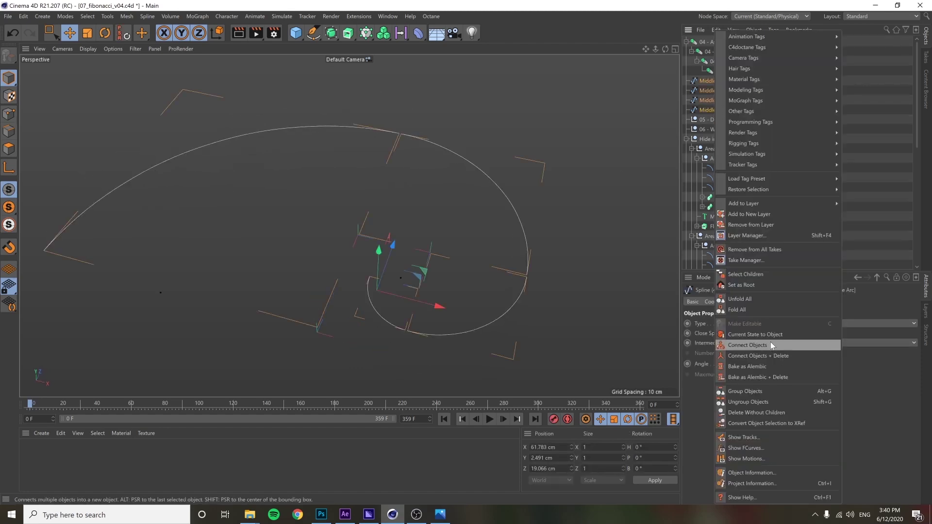
{"action": "left_click", "coordinate": [771, 356]}
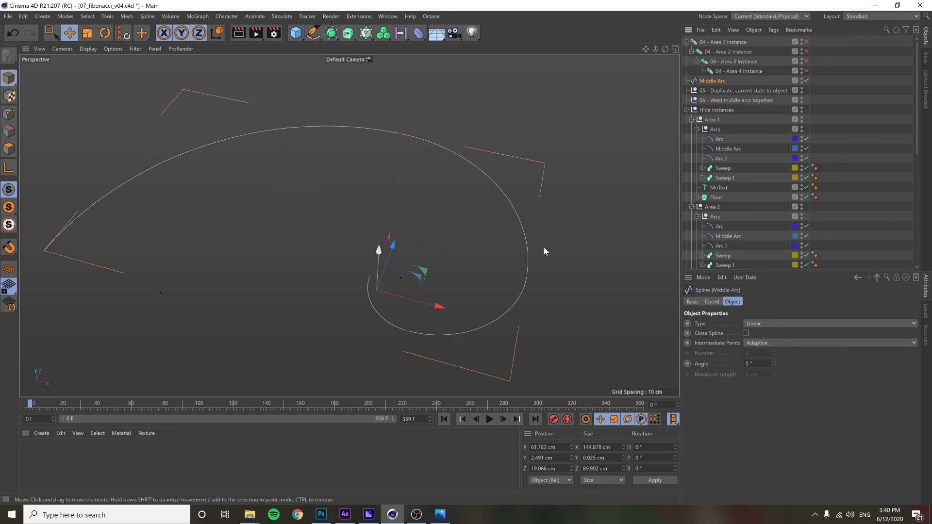
- In Points mode, weld the overlapping points at the first arc seam
{"action": "left_click", "coordinate": [9, 114]}
{"action": "scroll", "coordinate": [456, 166], "scroll_direction": "up", "scroll_amount": 10}
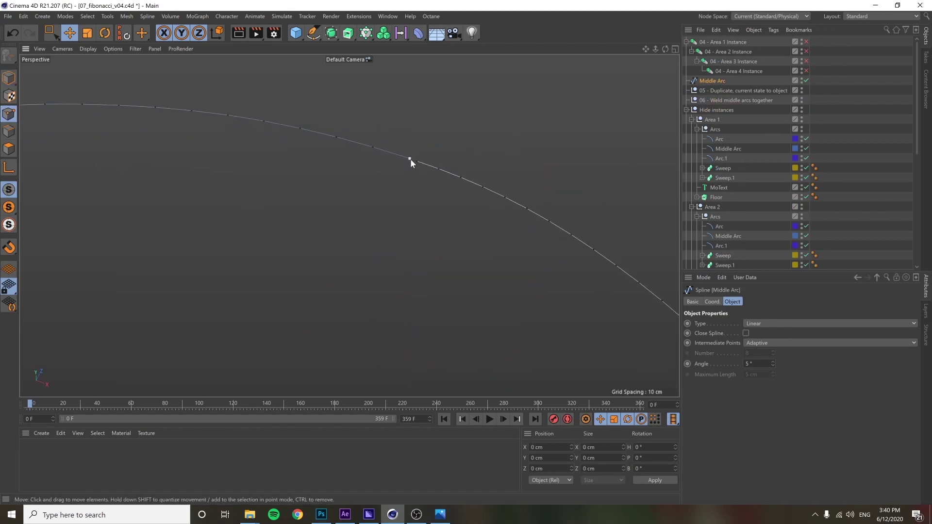
{"action": "left_click", "coordinate": [409, 160]}
{"action": "left_click", "coordinate": [417, 161], "text": "shift"}
{"action": "key", "text": "shift+c"}
{"action": "type", "text": "weld"}
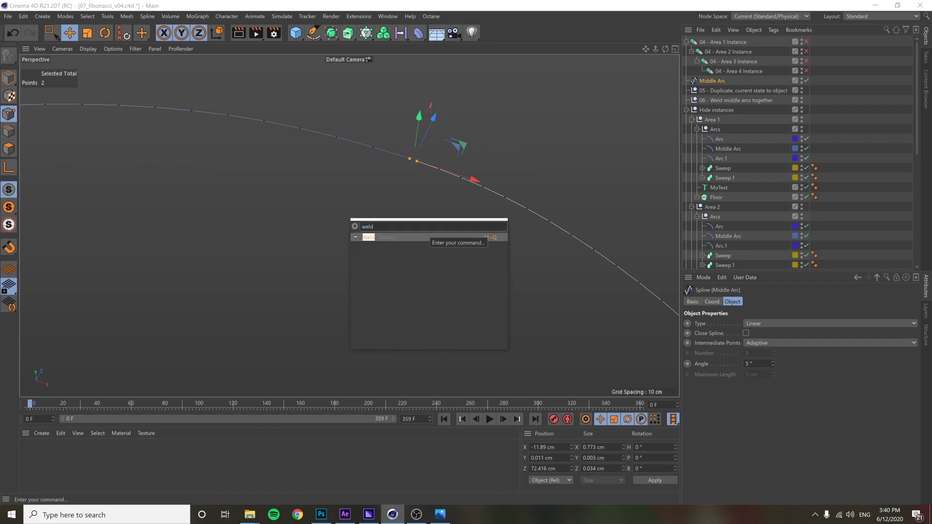
{"action": "key", "text": "Return"}
{"action": "left_click", "coordinate": [413, 161]}
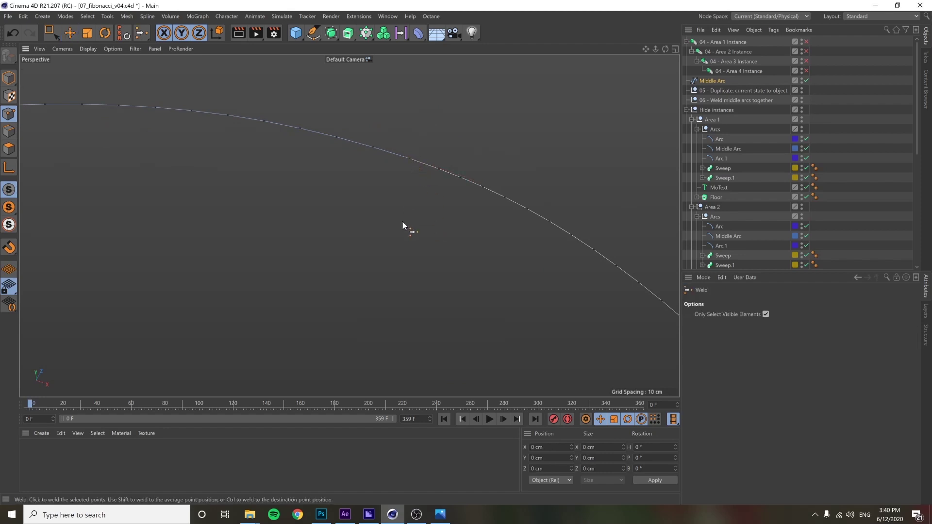
{"action": "scroll", "coordinate": [500, 218], "scroll_direction": "down", "scroll_amount": 8}
{"action": "scroll", "coordinate": [525, 303], "scroll_direction": "up", "scroll_amount": 10}
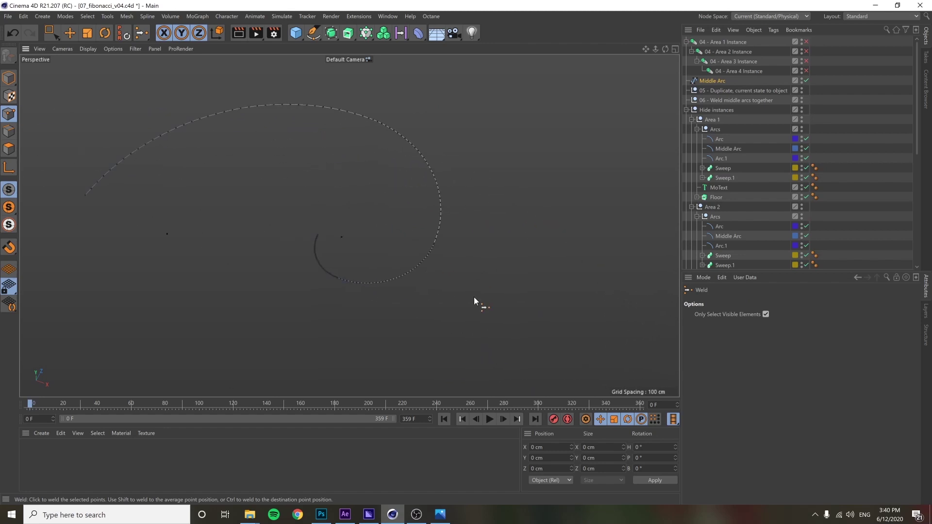
- Weld the second seam's pair of overlapping points
{"action": "key", "text": "ctrl+a"}
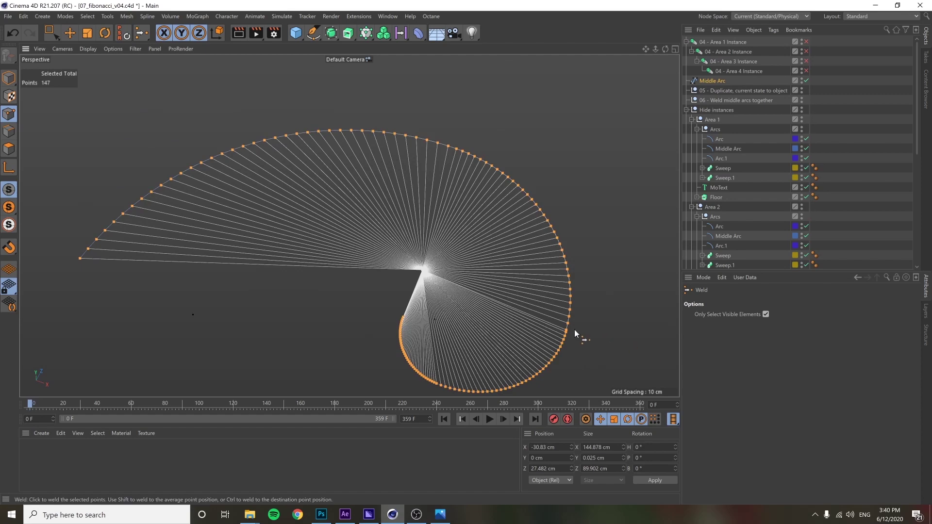
{"action": "scroll", "coordinate": [593, 328], "scroll_direction": "up", "scroll_amount": 10}
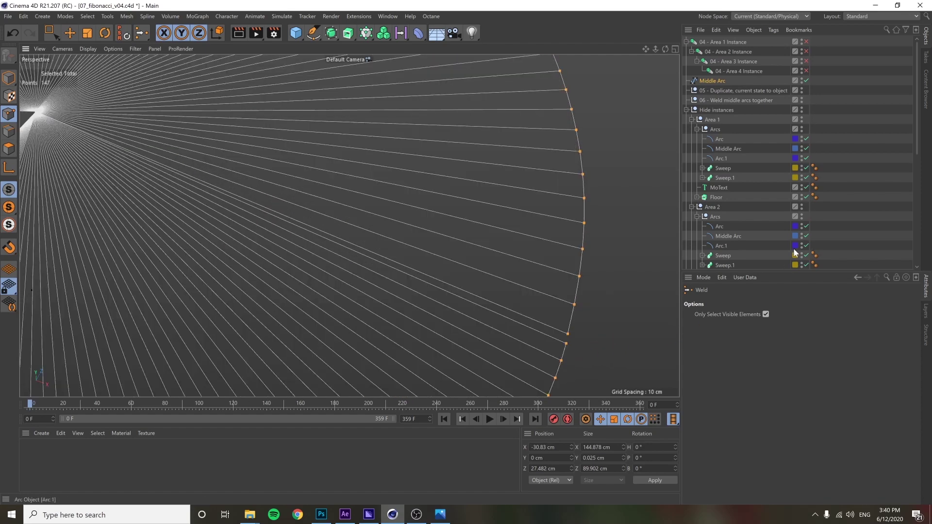
{"action": "key", "text": "e"}
{"action": "left_click", "coordinate": [572, 334]}
{"action": "left_click", "coordinate": [570, 336], "text": "shift"}
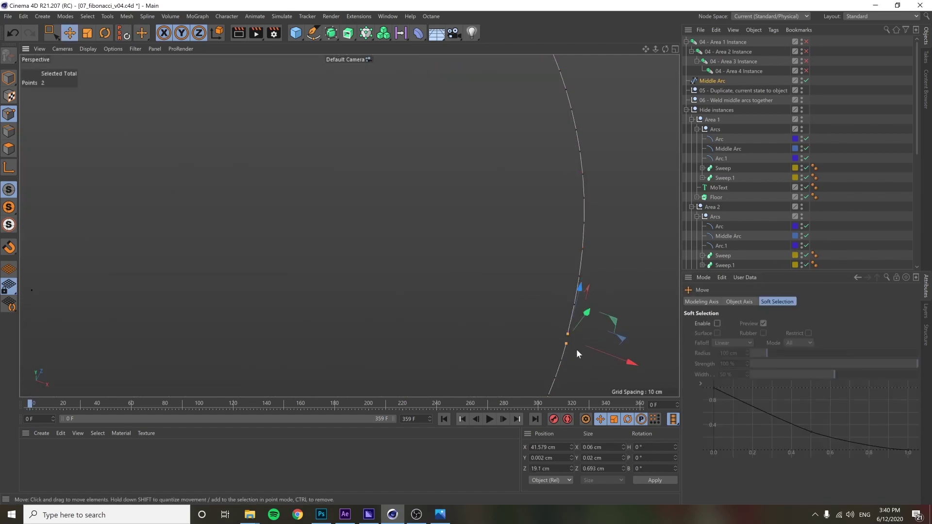
{"action": "key", "text": "shift+c"}
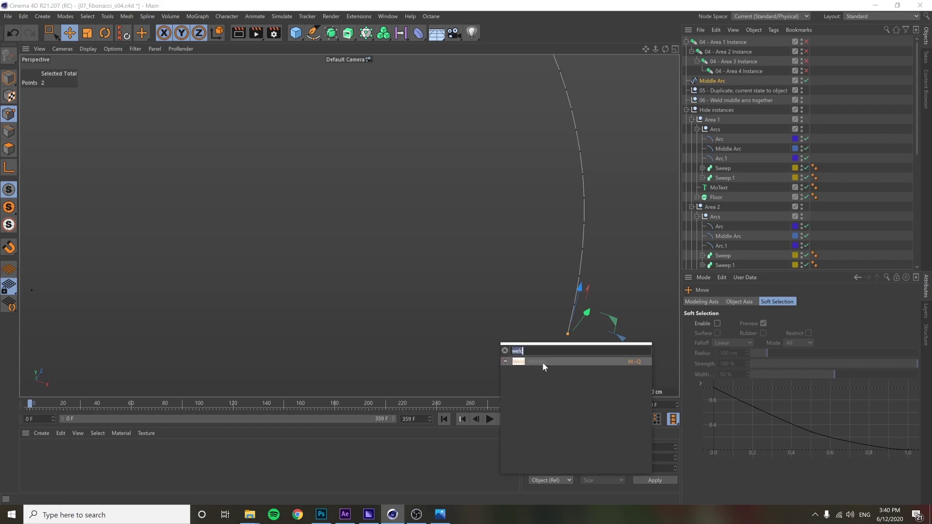
{"action": "left_click", "coordinate": [549, 361]}
{"action": "left_click", "coordinate": [567, 339]}
{"action": "scroll", "coordinate": [527, 283], "scroll_direction": "down", "scroll_amount": 5}
{"action": "scroll", "coordinate": [388, 330], "scroll_direction": "down", "scroll_amount": 2}
{"action": "scroll", "coordinate": [393, 362], "scroll_direction": "up", "scroll_amount": 5}
- Weld the last pair of seam points on the Middle Arc
{"action": "key", "text": "e"}
{"action": "left_click", "coordinate": [374, 358]}
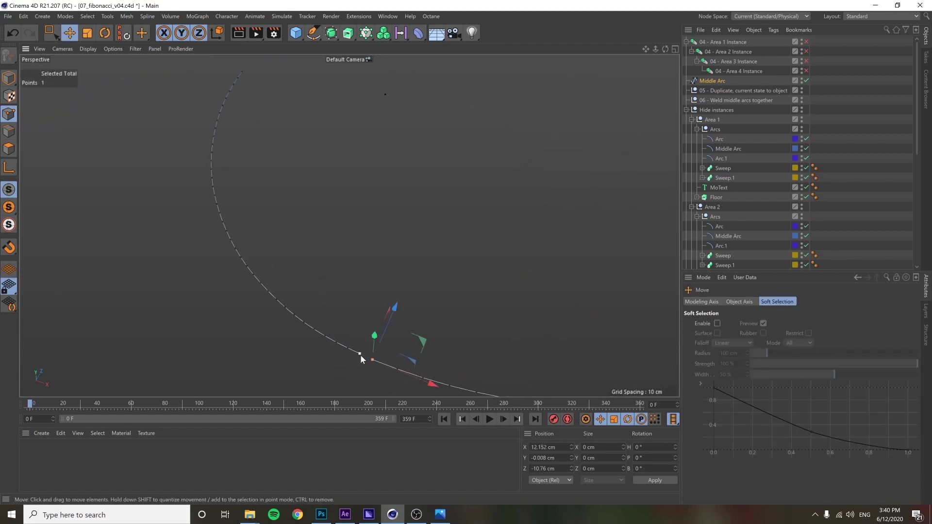
{"action": "key", "text": "m"}
{"action": "key", "text": "q"}
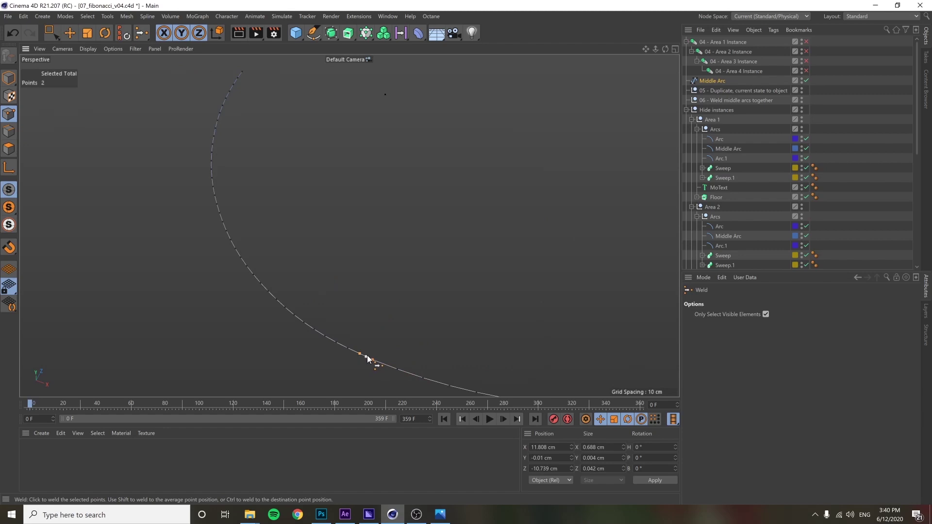
{"action": "left_click", "coordinate": [367, 359]}
{"action": "scroll", "coordinate": [490, 287], "scroll_direction": "down", "scroll_amount": 4}
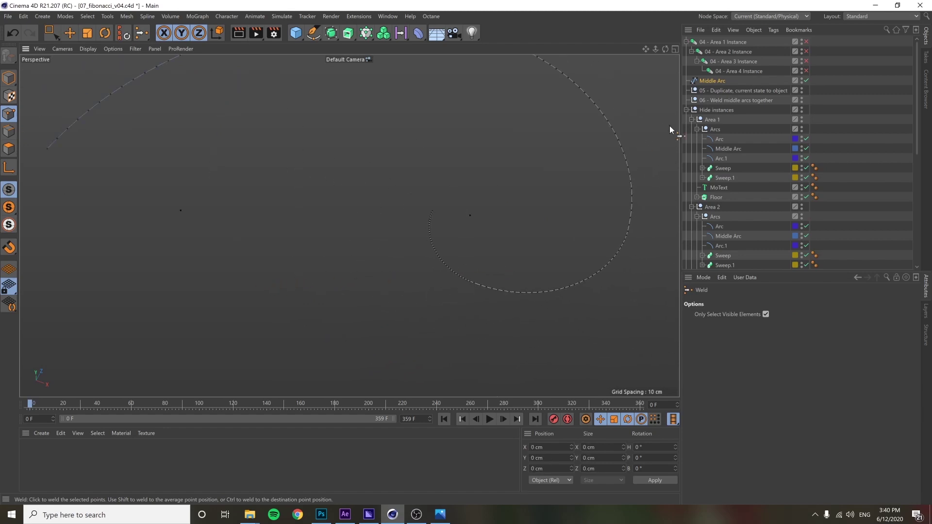
- Make the four area instances visible again and orbit to inspect the tracks
{"action": "left_click_drag", "start_coordinate": [804, 72], "coordinate": [805, 42]}
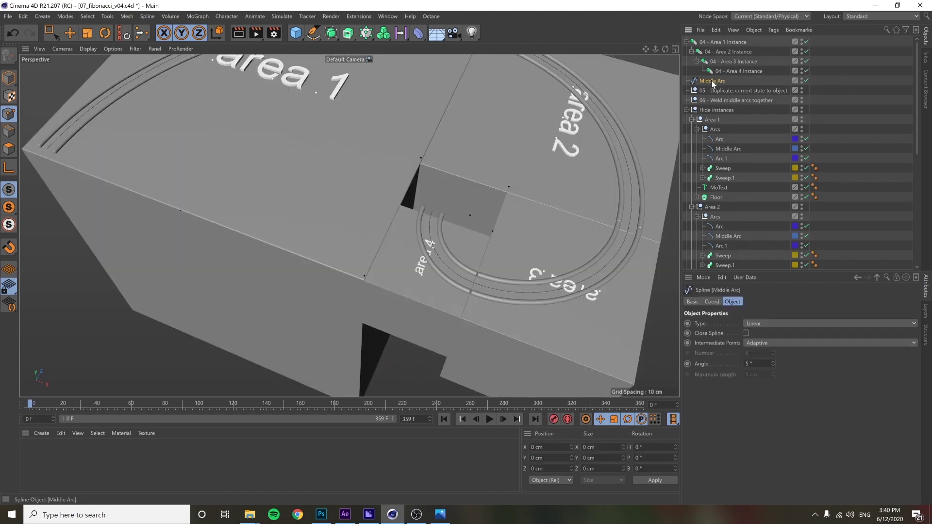
{"action": "left_click", "coordinate": [711, 80]}
{"action": "scroll", "coordinate": [440, 160], "scroll_direction": "up", "scroll_amount": 3}
{"action": "left_click_drag", "start_coordinate": [440, 160], "coordinate": [343, 275], "text": "alt"}
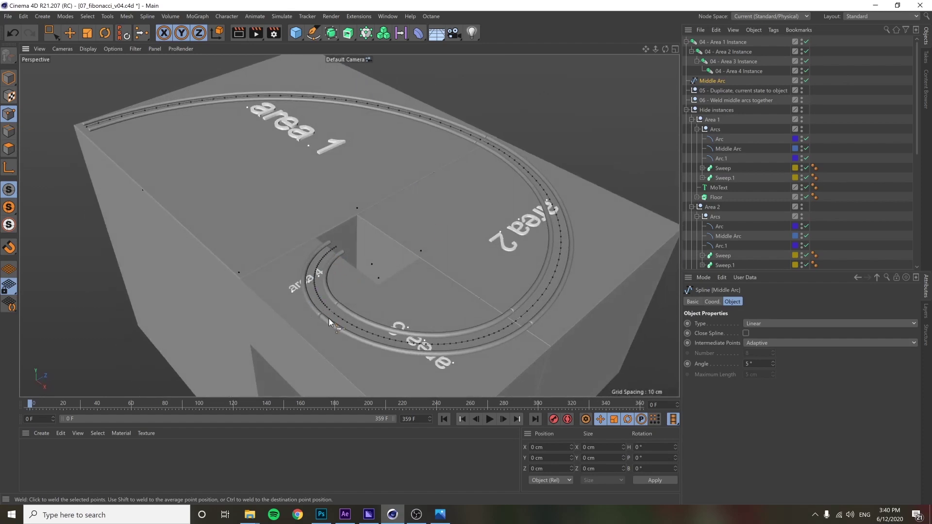
- Return to object mode, select the Middle Arc spline, and switch to the 08_fibonacci_v05.c4d scene
{"action": "left_click", "coordinate": [9, 78]}
{"action": "left_click", "coordinate": [693, 88]}
{"action": "left_click", "coordinate": [694, 84]}
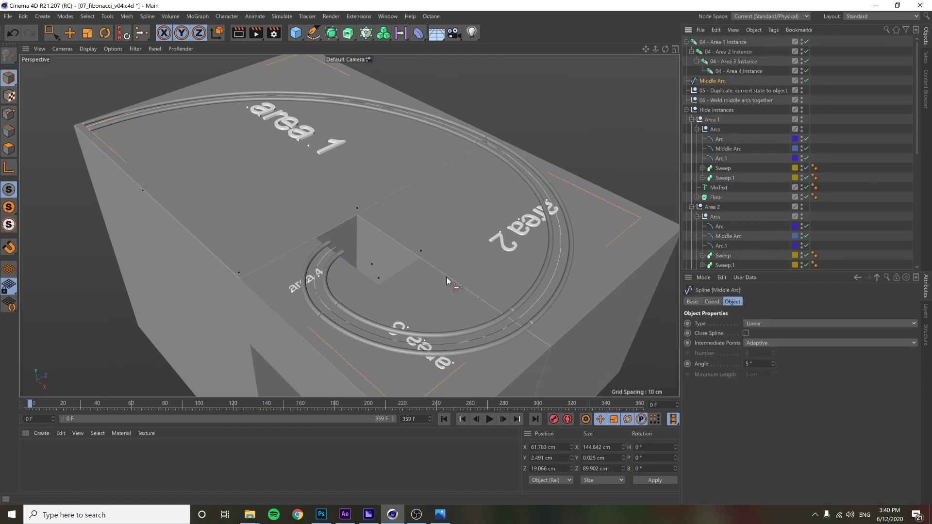
{"action": "left_click", "coordinate": [387, 16]}
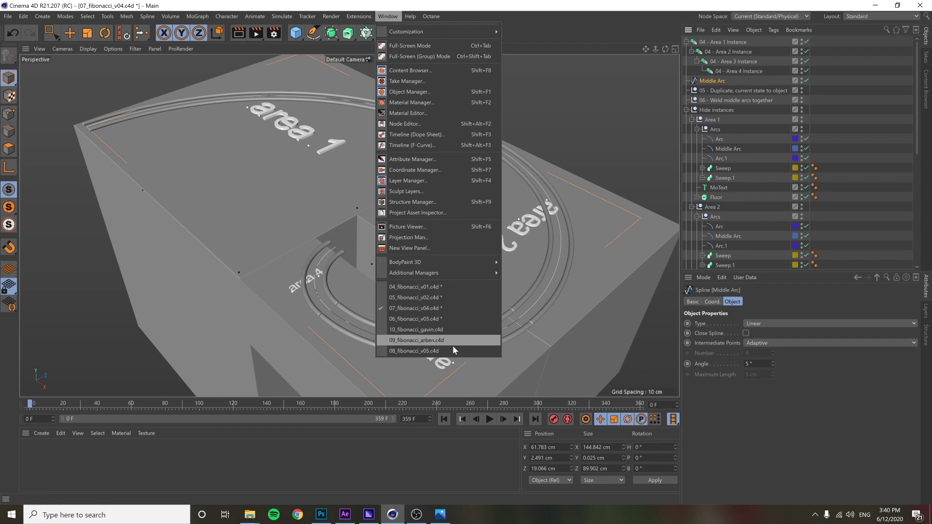
{"action": "left_click", "coordinate": [453, 349]}
- Rewind to frame 0 and play the animation, selecting the Marble on track nulls as it runs
{"action": "left_click_drag", "start_coordinate": [106, 410], "coordinate": [61, 418]}
{"action": "left_click", "coordinate": [489, 419]}
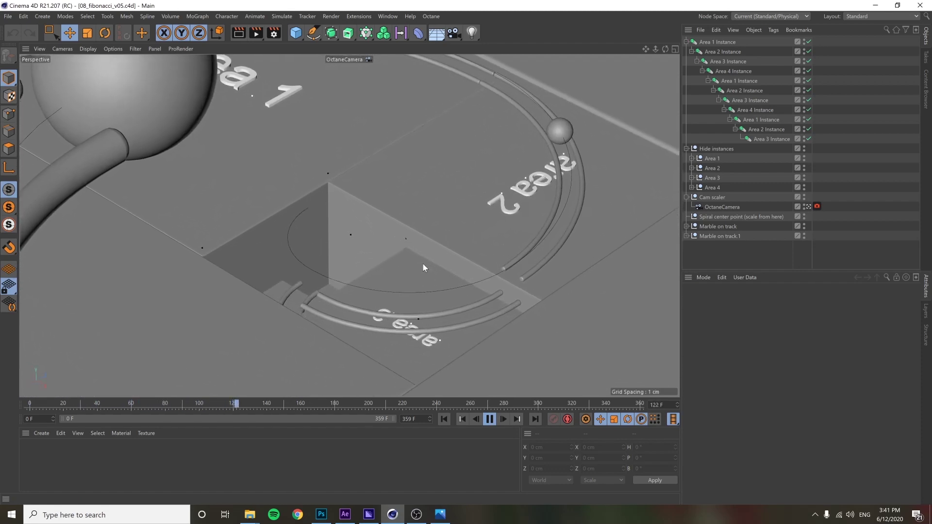
{"action": "left_click", "coordinate": [720, 228]}
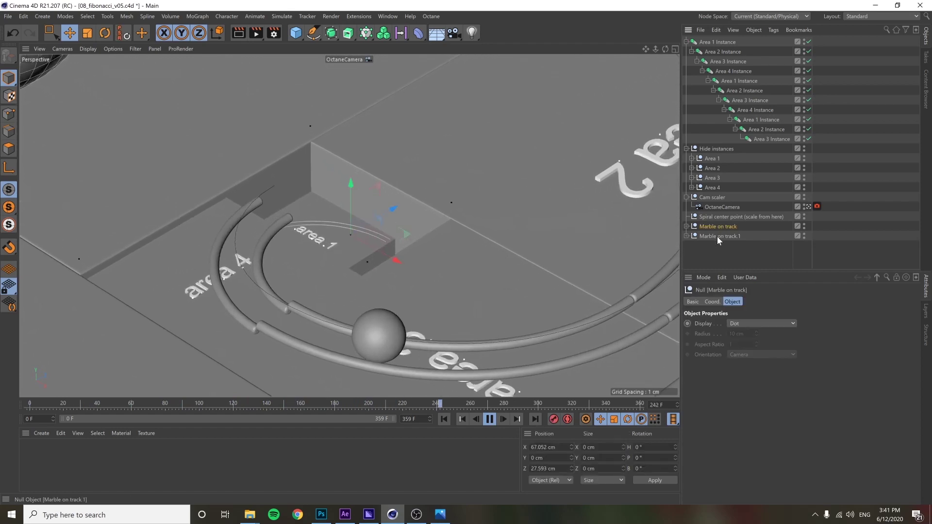
{"action": "left_click", "coordinate": [718, 237]}
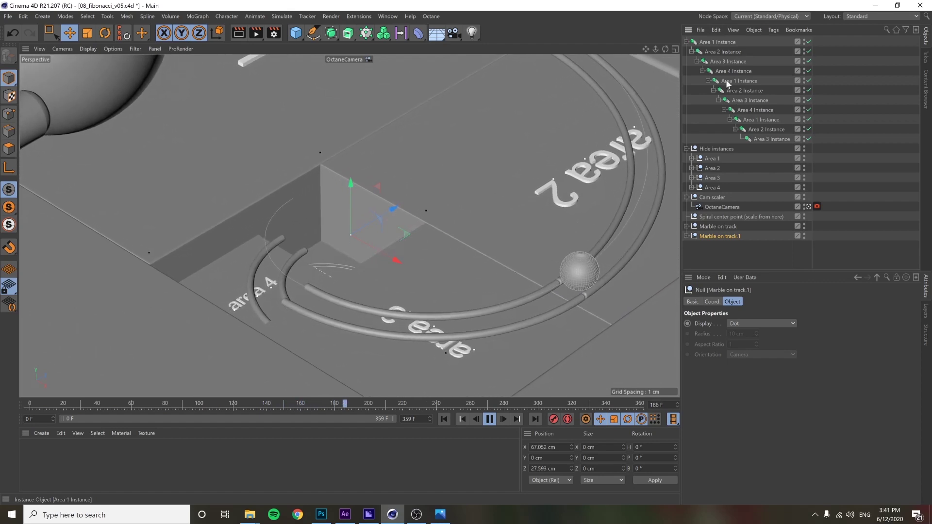
{"action": "left_click", "coordinate": [718, 245]}
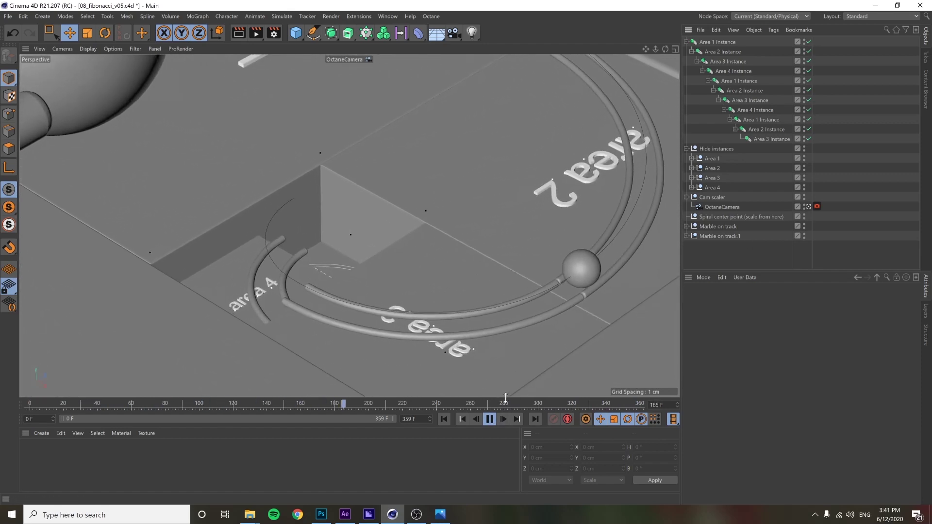
- At frame 359, compare the scale of Marble on track and Marble on track.1 in the Coord tab
{"action": "left_click", "coordinate": [490, 418]}
{"action": "left_click_drag", "start_coordinate": [492, 404], "coordinate": [686, 408]}
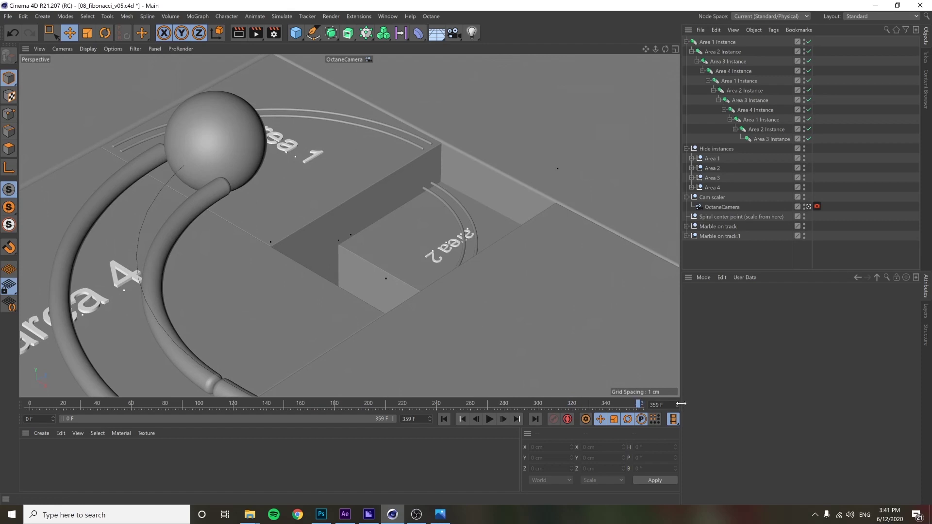
{"action": "left_click", "coordinate": [711, 235]}
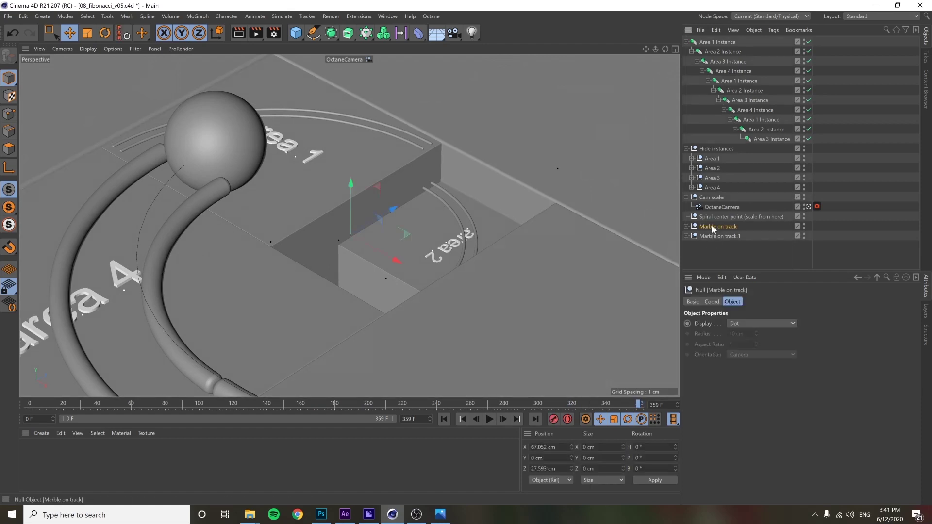
{"action": "left_click", "coordinate": [712, 302]}
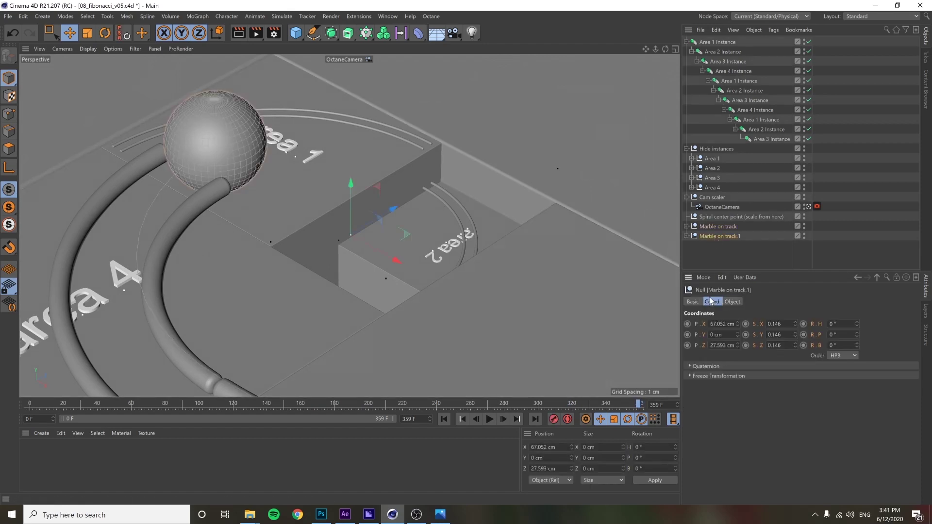
{"action": "left_click", "coordinate": [728, 227]}
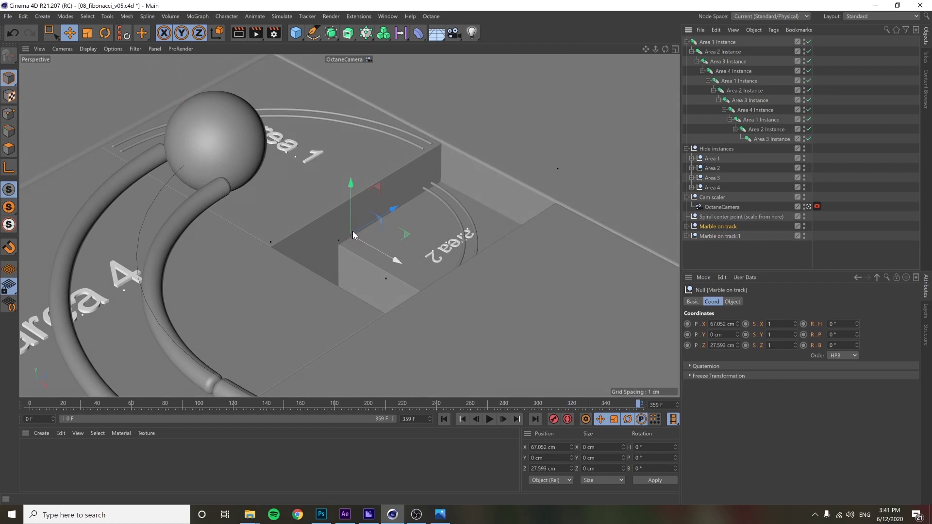
{"action": "left_click", "coordinate": [730, 236]}
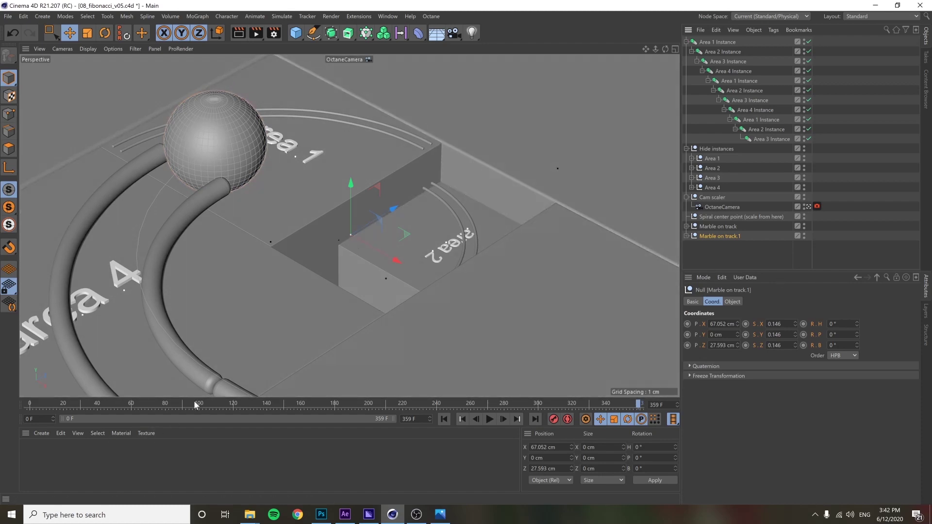
- Around frame 82, turn off the OctaneCamera view and orbit toward the spiral centre
{"action": "left_click_drag", "start_coordinate": [194, 404], "coordinate": [29, 404]}
{"action": "left_click", "coordinate": [718, 226]}
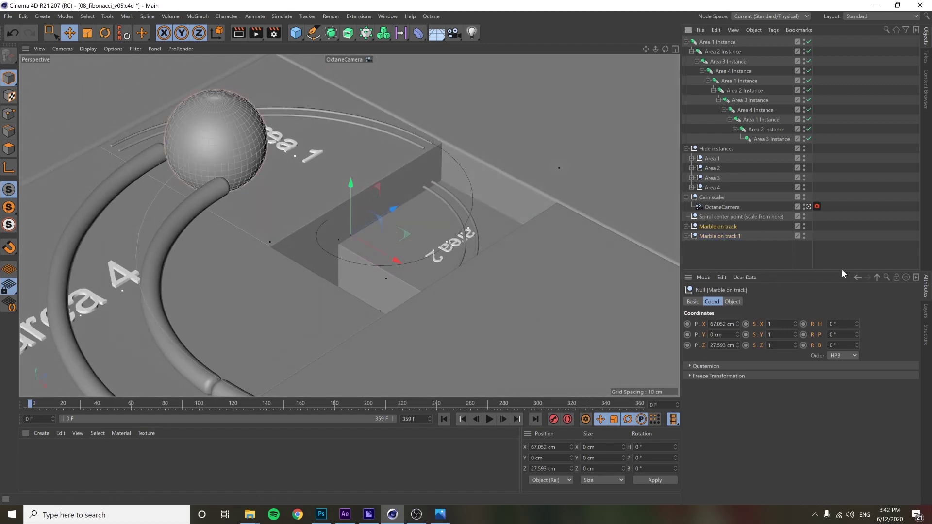
{"action": "left_click", "coordinate": [719, 236]}
{"action": "left_click_drag", "start_coordinate": [190, 408], "coordinate": [42, 417]}
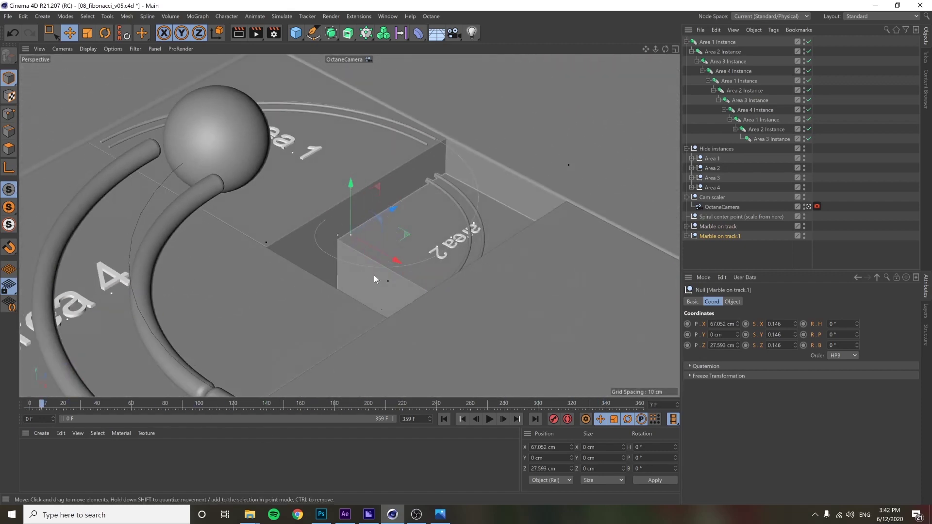
{"action": "left_click", "coordinate": [807, 206]}
{"action": "left_click_drag", "start_coordinate": [443, 208], "coordinate": [421, 216], "text": "alt"}
- Inspect the Full spiral animation keys in the Dope Sheet, stopping playback at frame 222
{"action": "key", "text": "F8"}
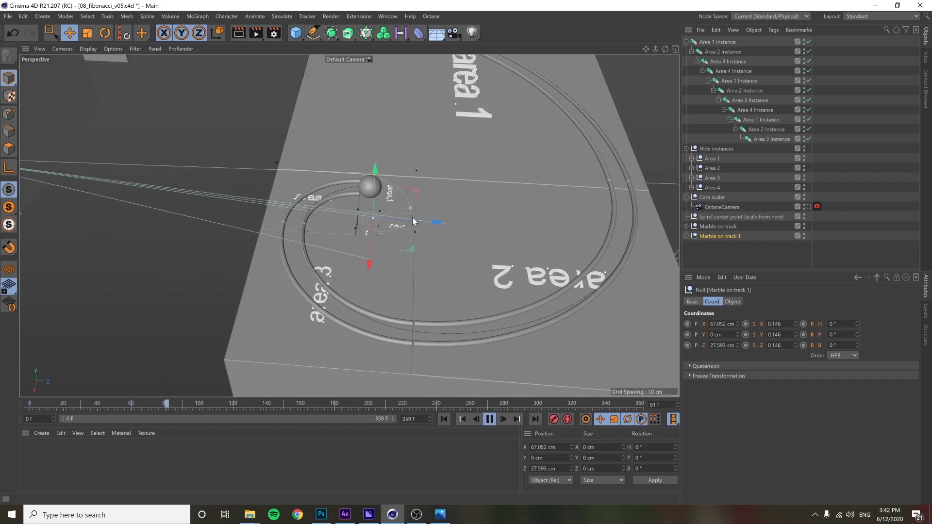
{"action": "key", "text": "shift+F3"}
{"action": "left_click_drag", "start_coordinate": [547, 236], "coordinate": [373, 473]}
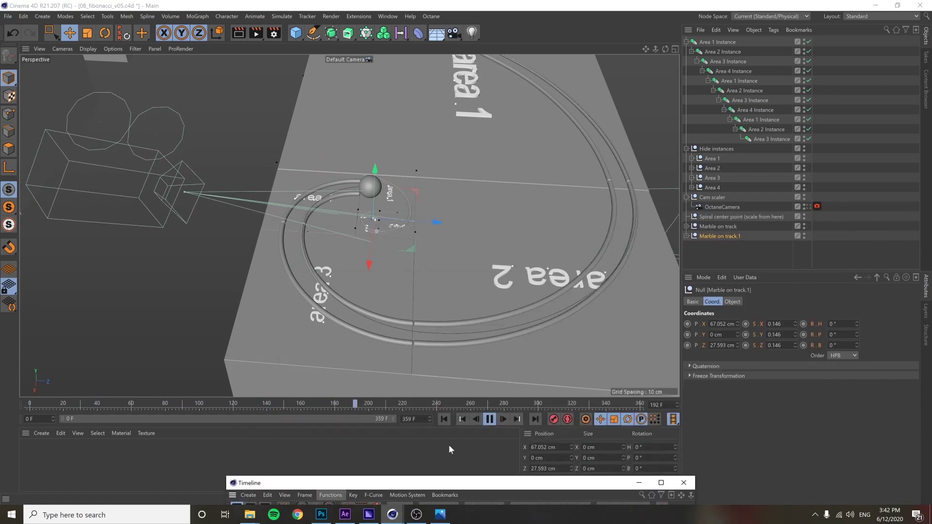
{"action": "left_click", "coordinate": [489, 418]}
{"action": "left_click_drag", "start_coordinate": [478, 482], "coordinate": [477, 140]}
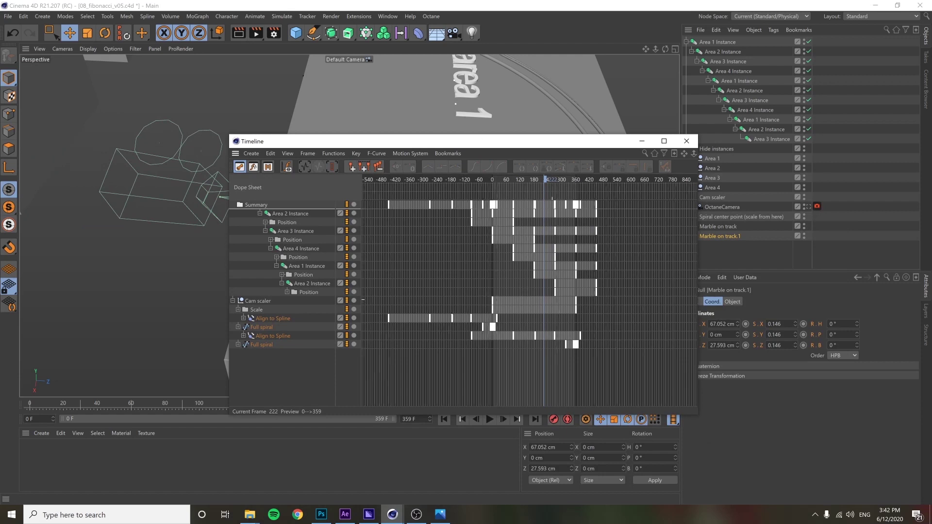
{"action": "left_click", "coordinate": [260, 326]}
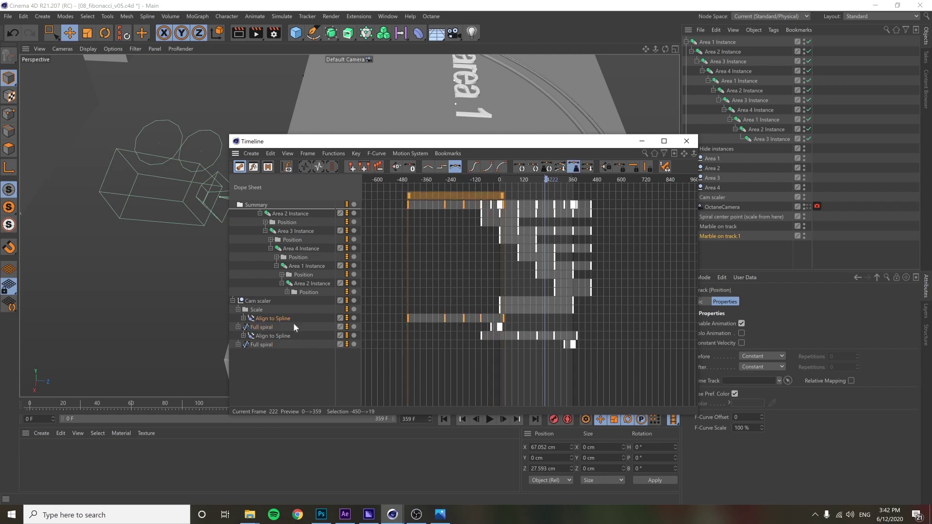
{"action": "left_click", "coordinate": [706, 231]}
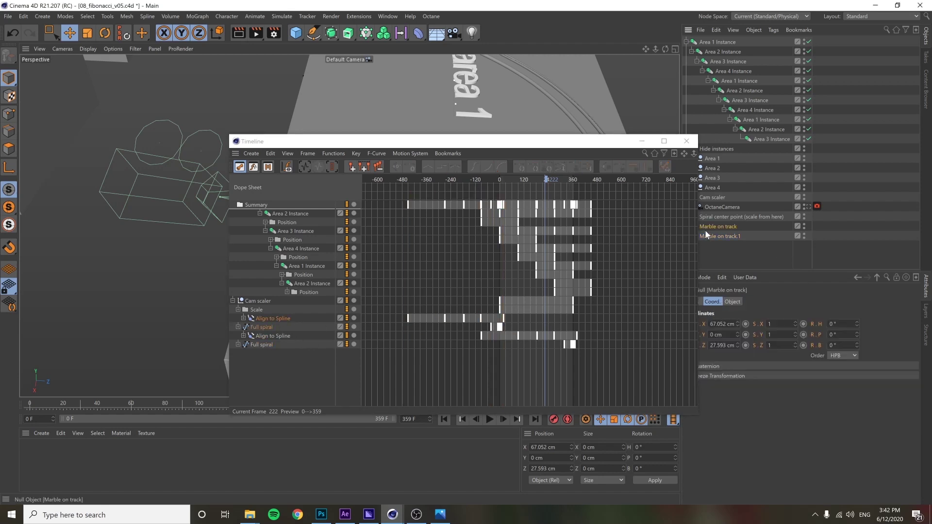
{"action": "left_click_drag", "start_coordinate": [568, 141], "coordinate": [523, 138]}
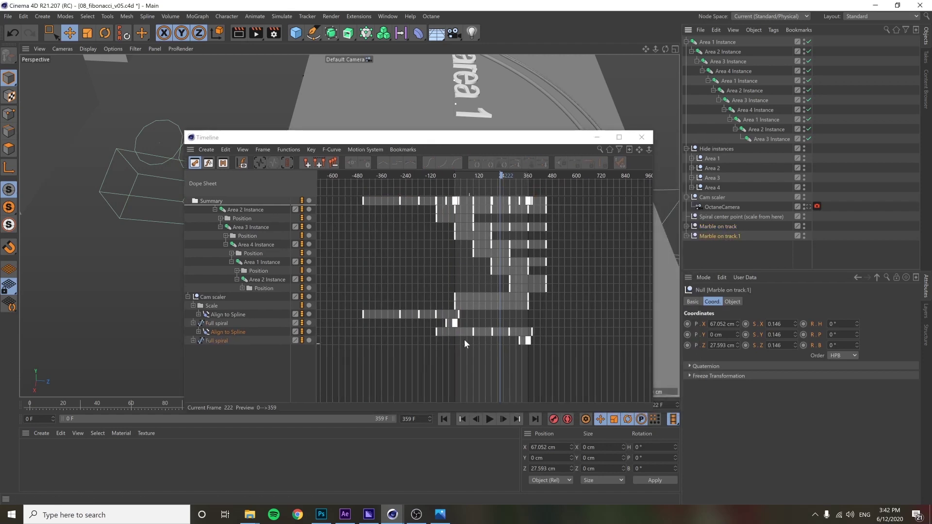
{"action": "left_click", "coordinate": [642, 138]}
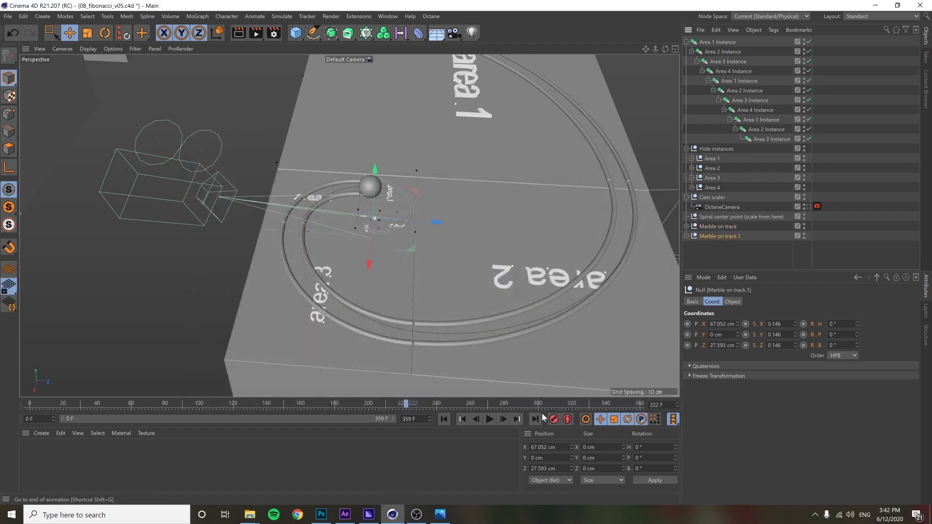
- From frame 0, play the animation through the OctaneCamera and stop at frame 78
{"action": "left_click", "coordinate": [443, 419]}
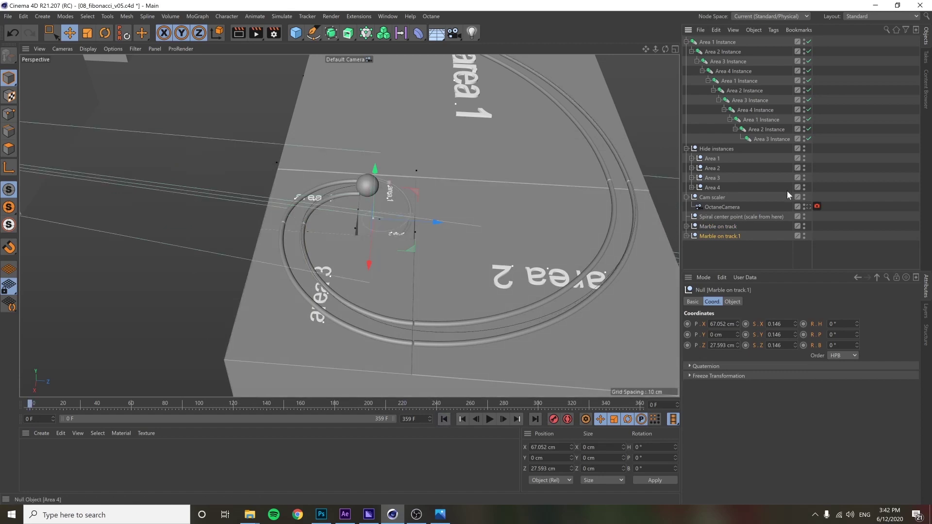
{"action": "left_click", "coordinate": [808, 207]}
{"action": "left_click", "coordinate": [496, 420]}
{"action": "left_click", "coordinate": [490, 419]}
{"action": "left_click", "coordinate": [754, 255]}
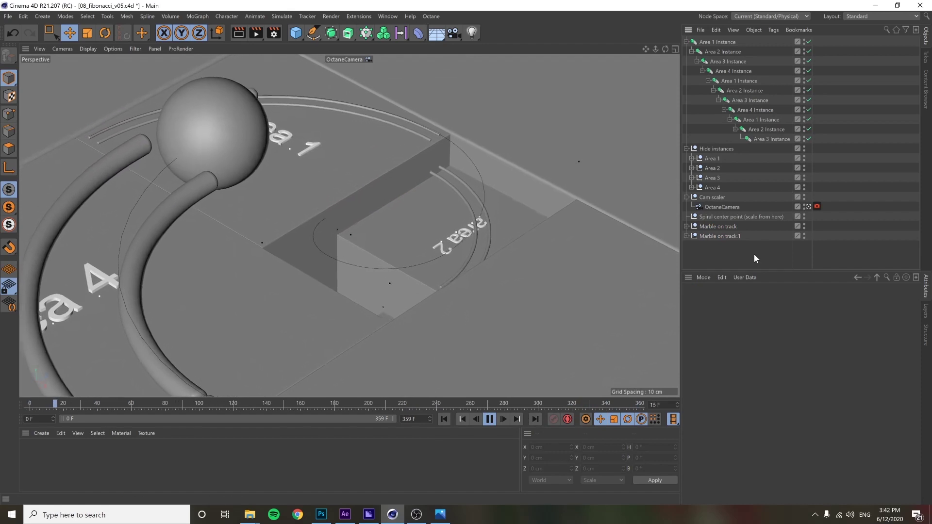
{"action": "left_click", "coordinate": [490, 420]}
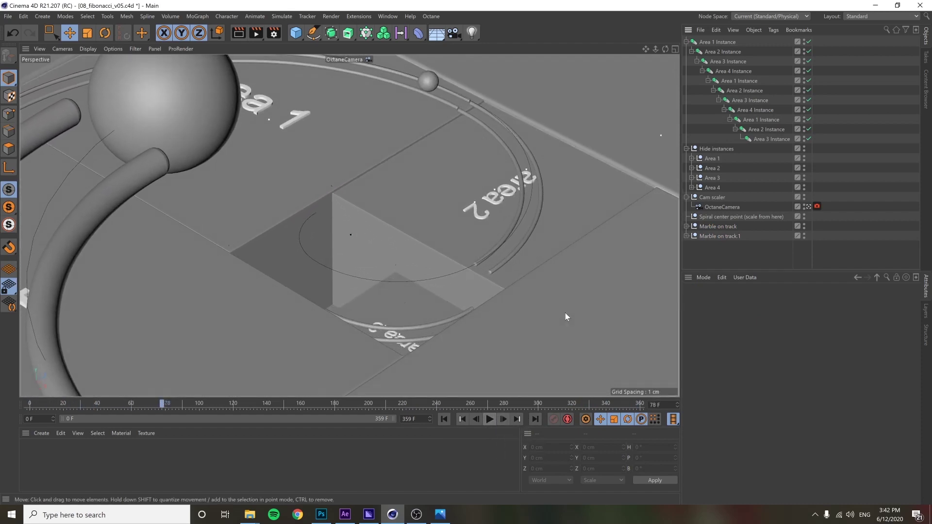
{"action": "left_click", "coordinate": [387, 16]}
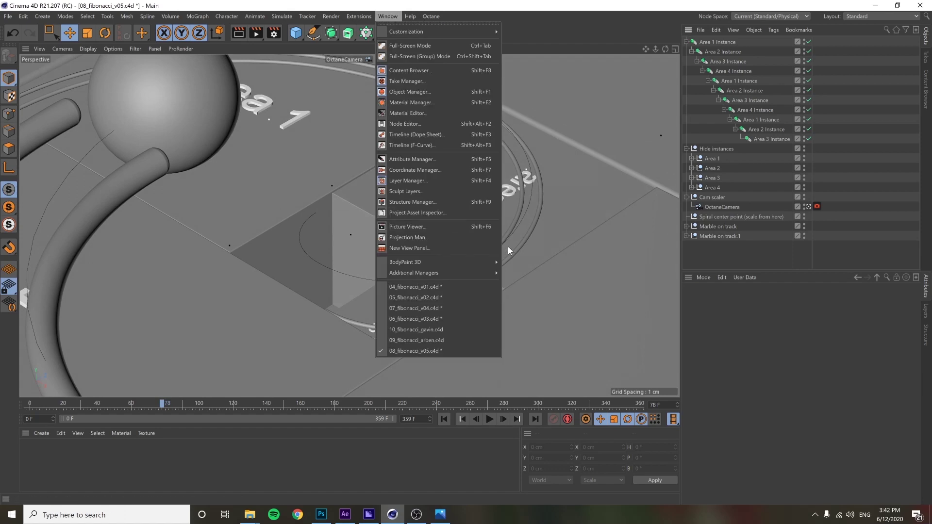
- Play 09_fibonacci_arben.c4d's animation to frame 346, then switch to 10_fibonacci_gavin.c4d
{"action": "left_click", "coordinate": [464, 341]}
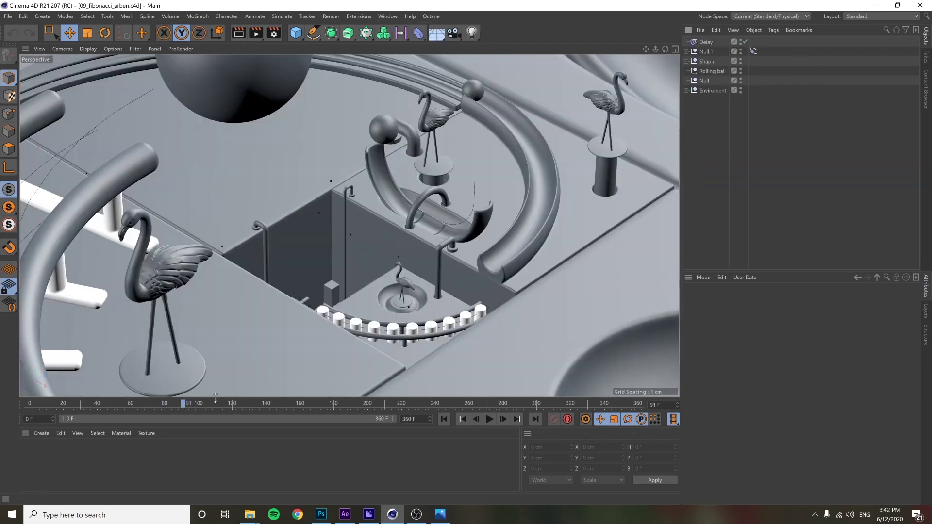
{"action": "left_click_drag", "start_coordinate": [43, 402], "coordinate": [146, 407]}
{"action": "key", "text": "F8"}
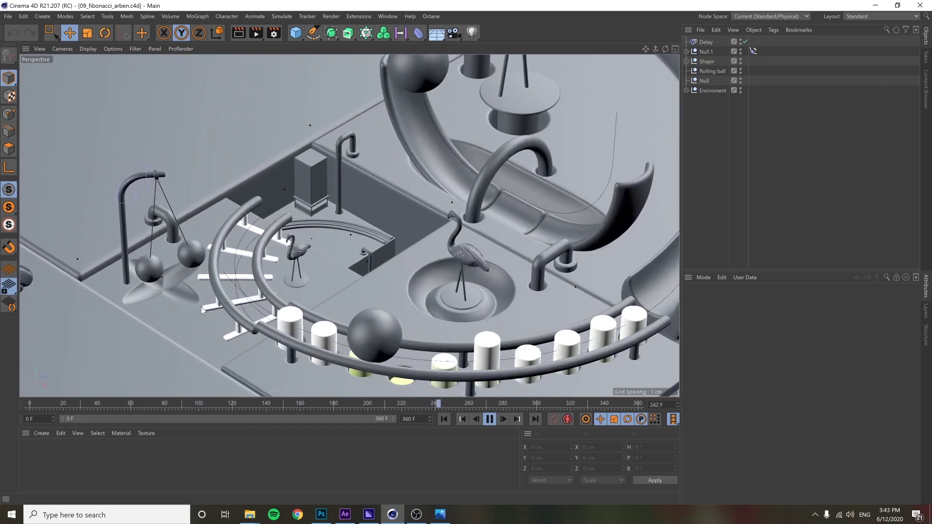
{"action": "left_click", "coordinate": [490, 420]}
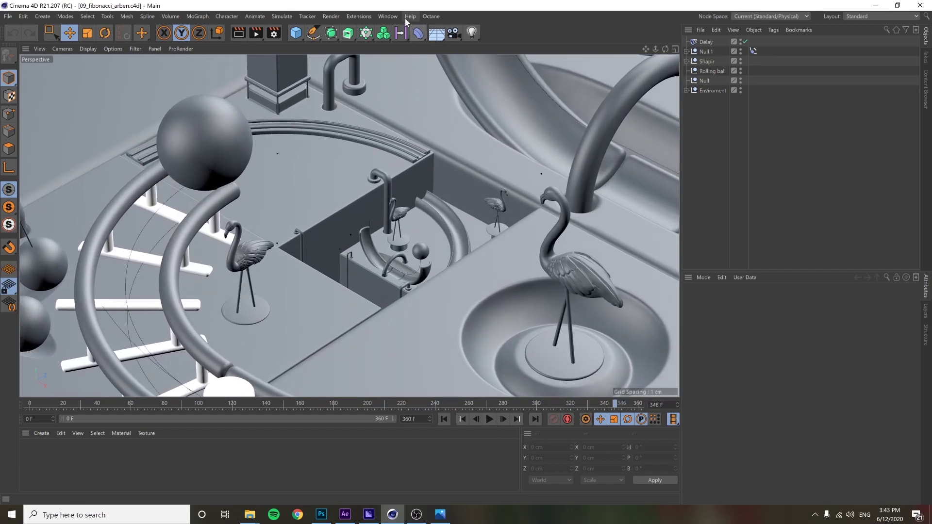
{"action": "left_click", "coordinate": [387, 17]}
{"action": "left_click", "coordinate": [444, 328]}
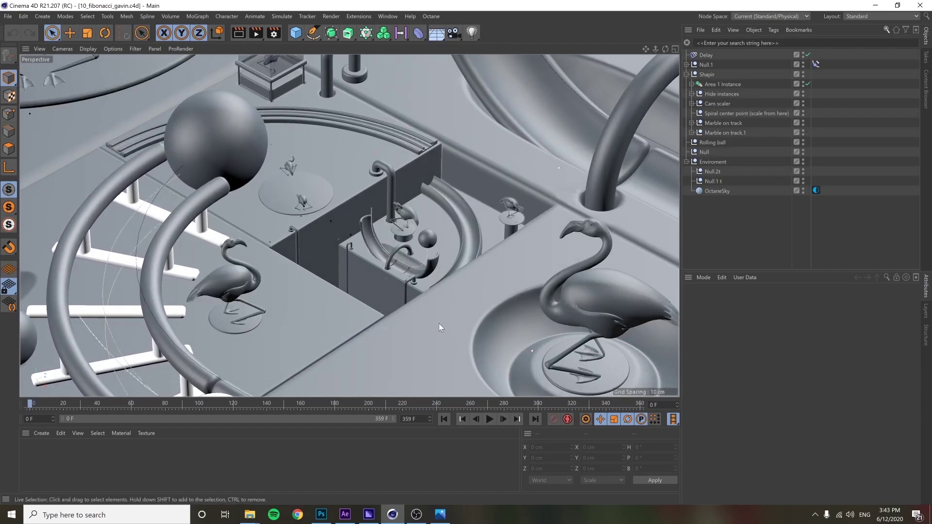
{"action": "left_click_drag", "start_coordinate": [281, 402], "coordinate": [497, 340]}
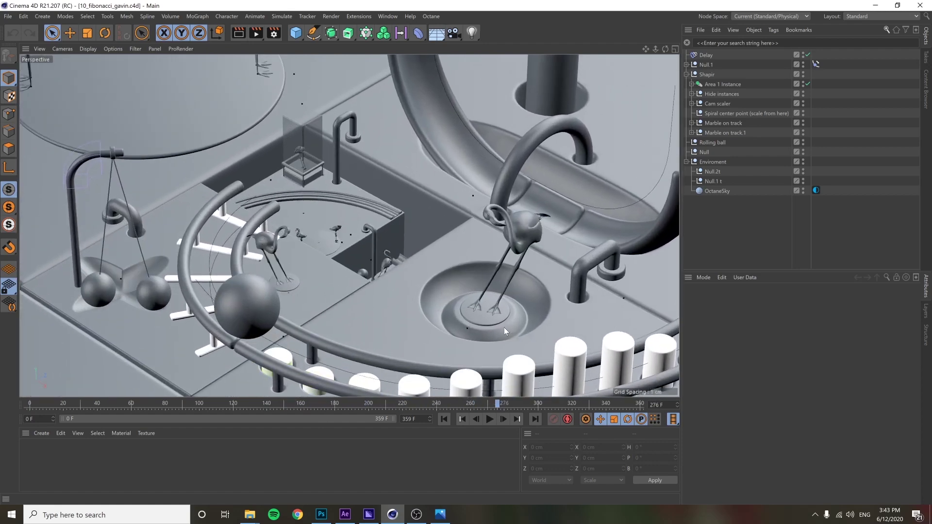
{"action": "left_click_drag", "start_coordinate": [379, 404], "coordinate": [564, 404]}
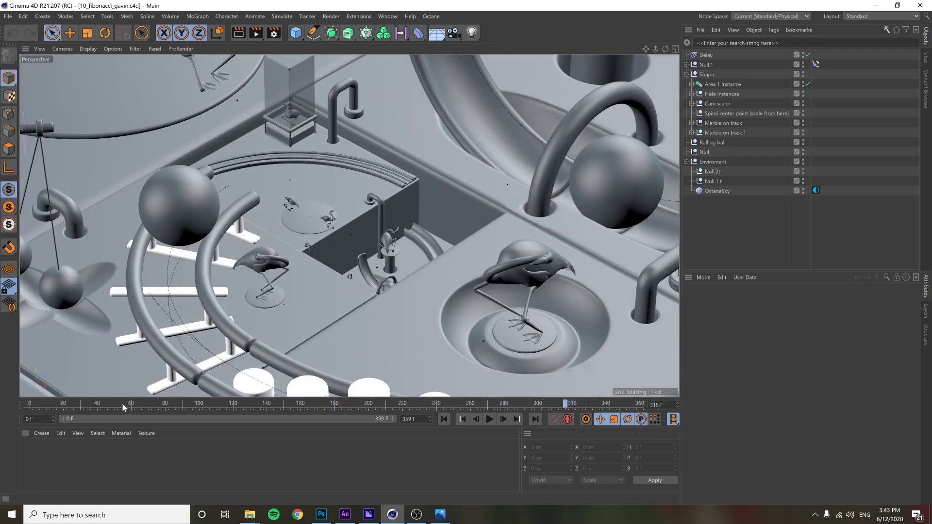
{"action": "left_click", "coordinate": [101, 401]}
{"action": "key", "text": "F8"}
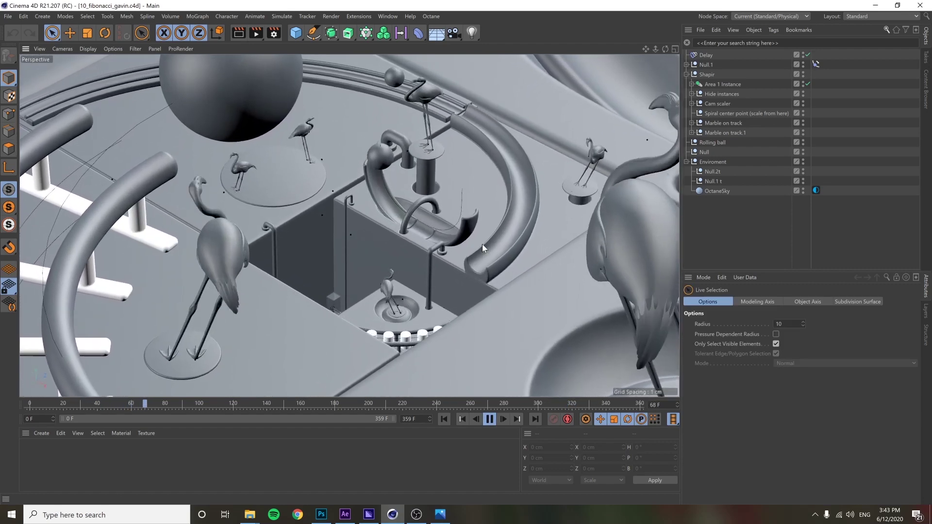
{"action": "left_click", "coordinate": [490, 419]}
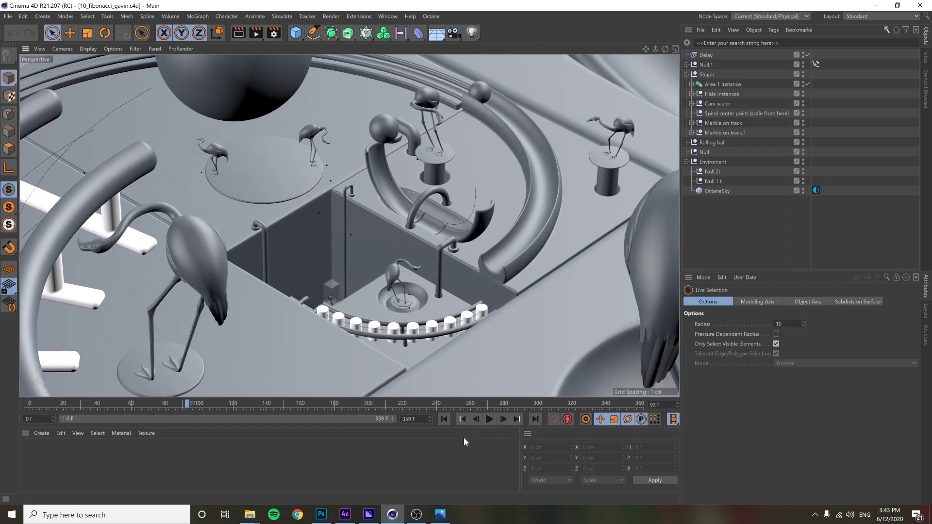
{"action": "mouse_move", "coordinate": [257, 513]}
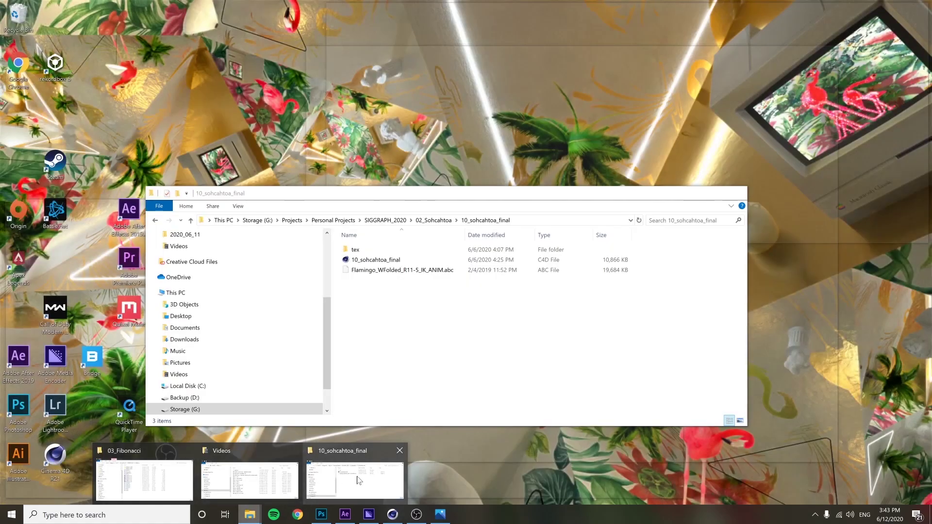
- Bring up the 03_Fibonacci folder and open 11_firstTest.mp4
{"action": "mouse_move", "coordinate": [271, 479]}
{"action": "left_click", "coordinate": [145, 479]}
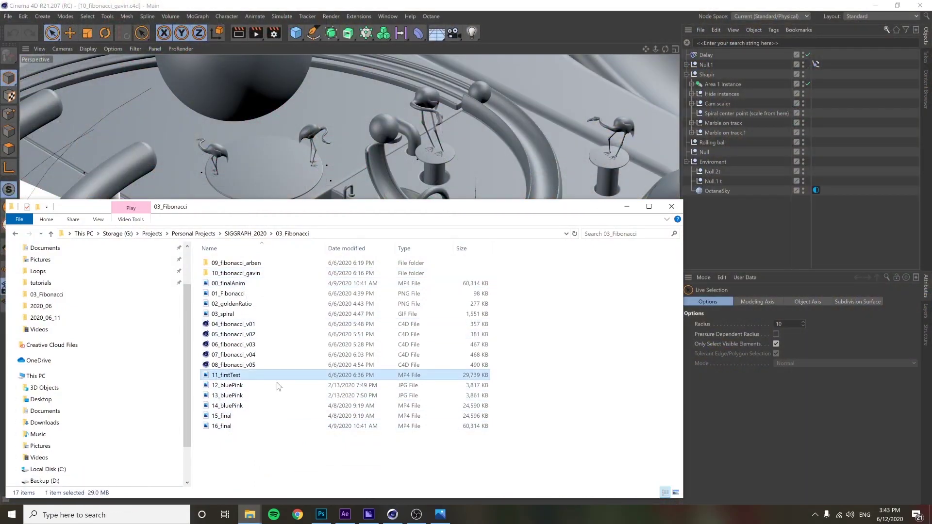
{"action": "double_click", "coordinate": [217, 378]}
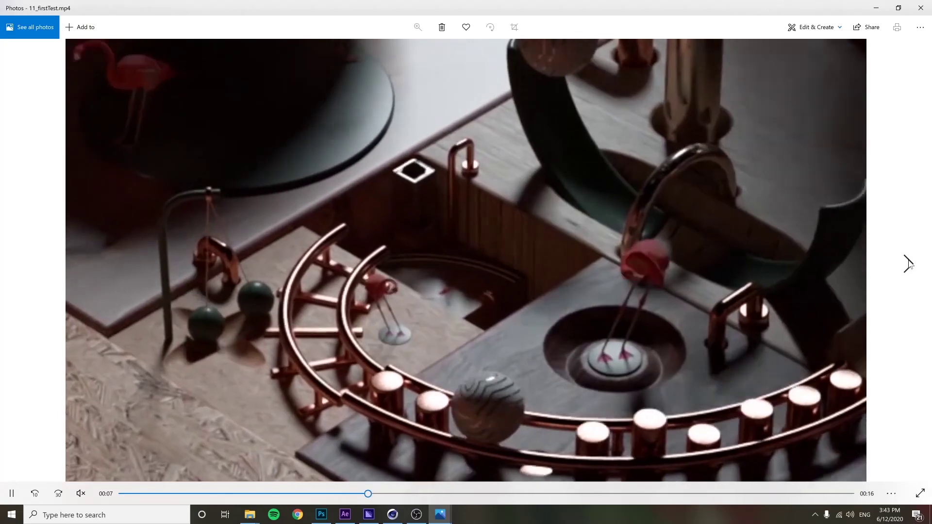
- Page through 12_bluePink.jpg, 13_bluePink.jpg, 14_bluePink.mp4 and 15_final.mp4 to 16_final.mp4
{"action": "left_click", "coordinate": [907, 264]}
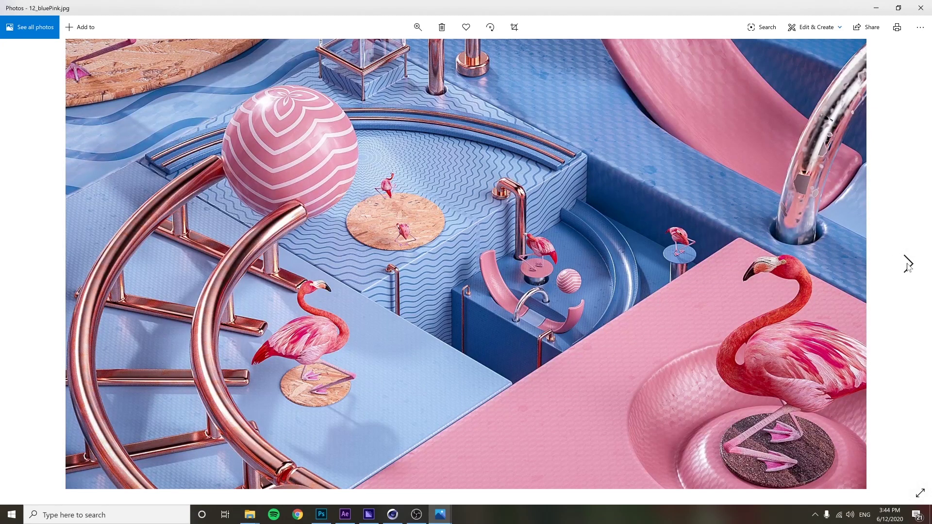
{"action": "left_click", "coordinate": [907, 265]}
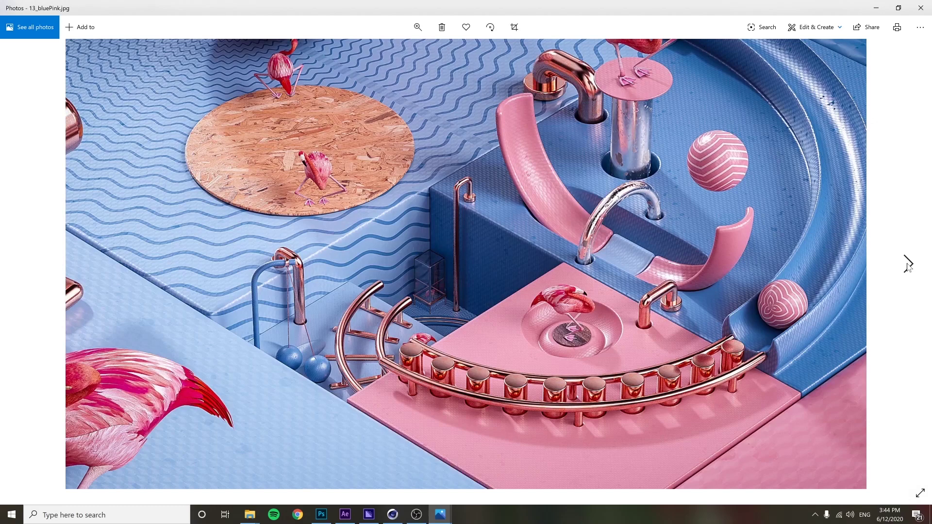
{"action": "left_click", "coordinate": [908, 264]}
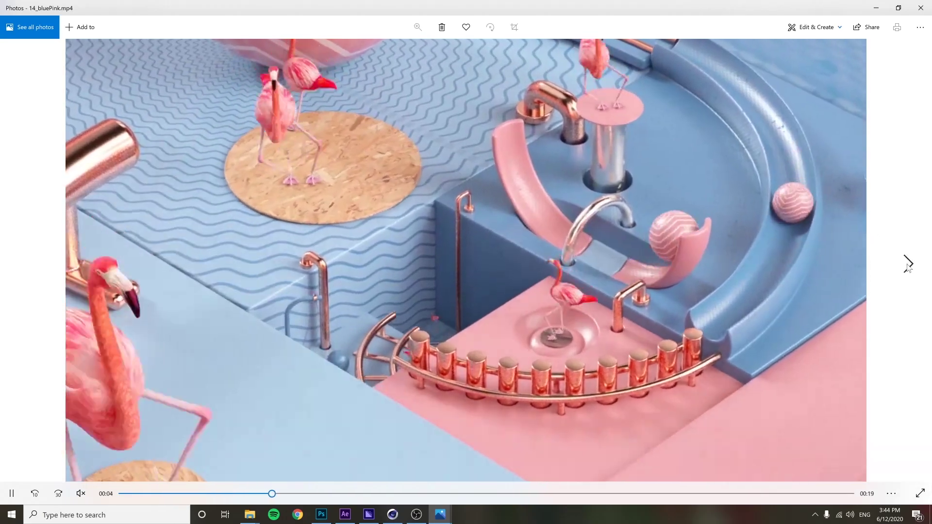
{"action": "left_click", "coordinate": [907, 264]}
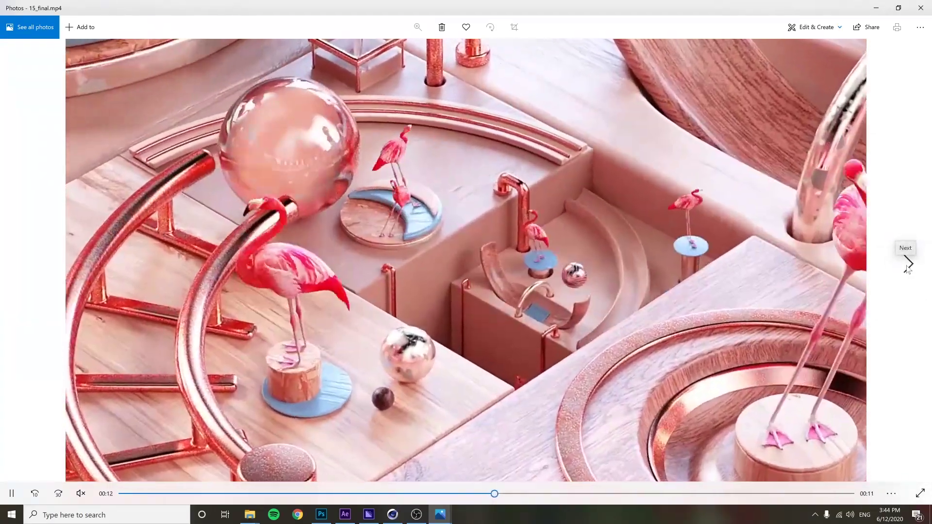
{"action": "left_click", "coordinate": [907, 265]}
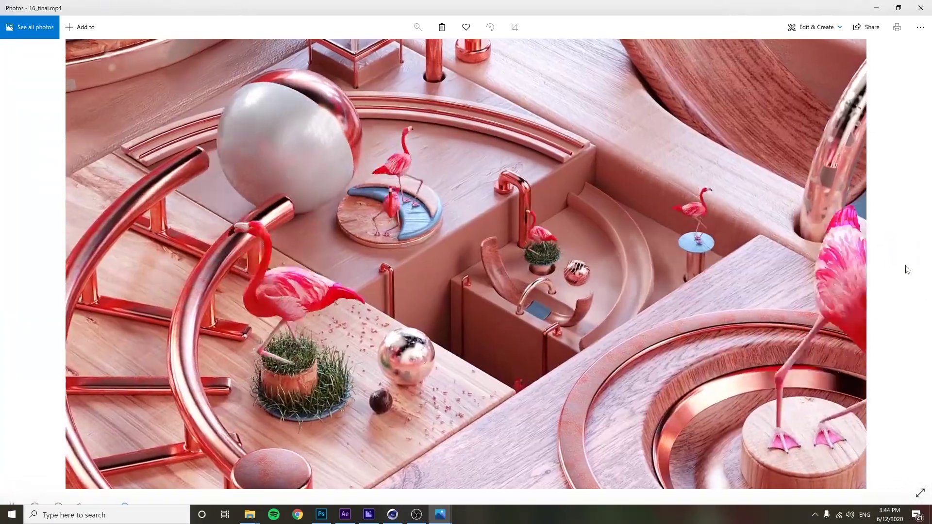